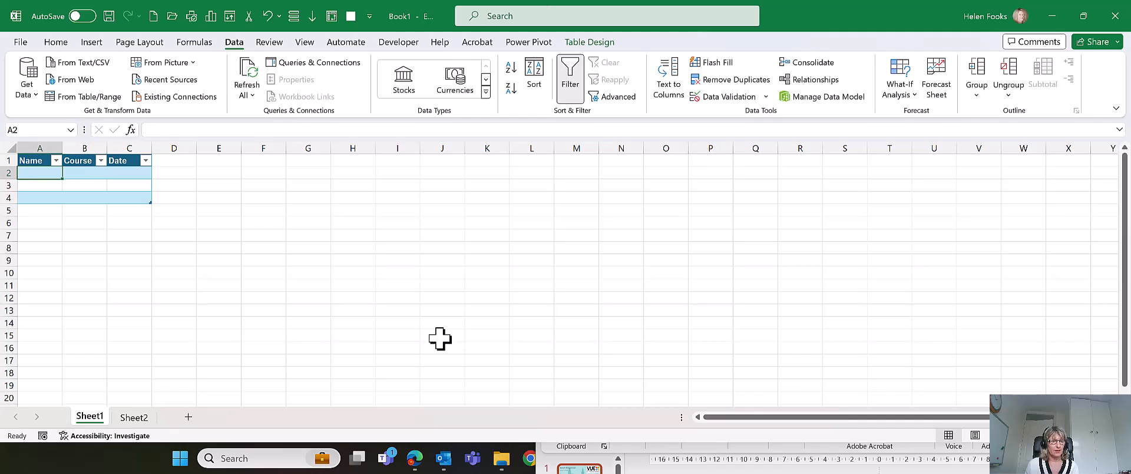
Step: Enter the first person's name under the Name heading in cell A2
type("Jo")
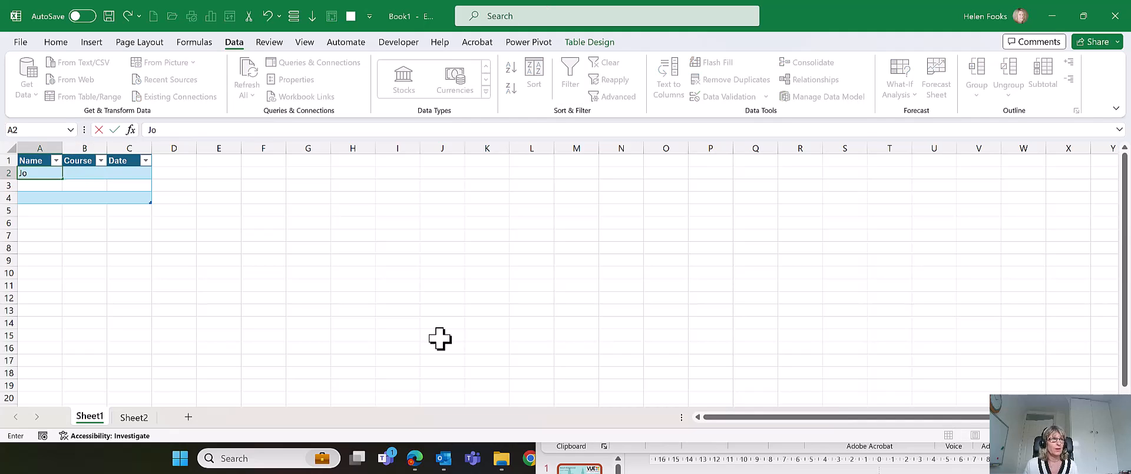
key("Tab")
type("Exc")
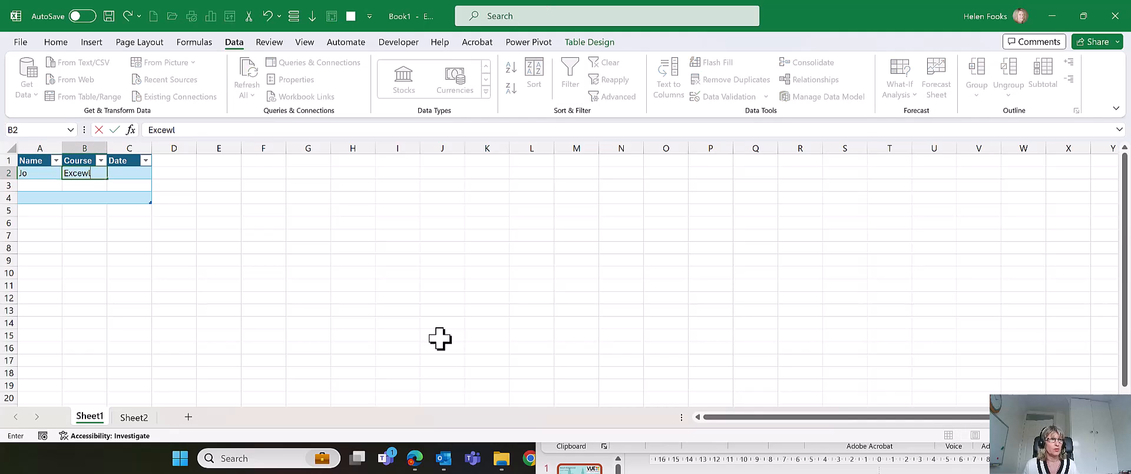
key("Tab")
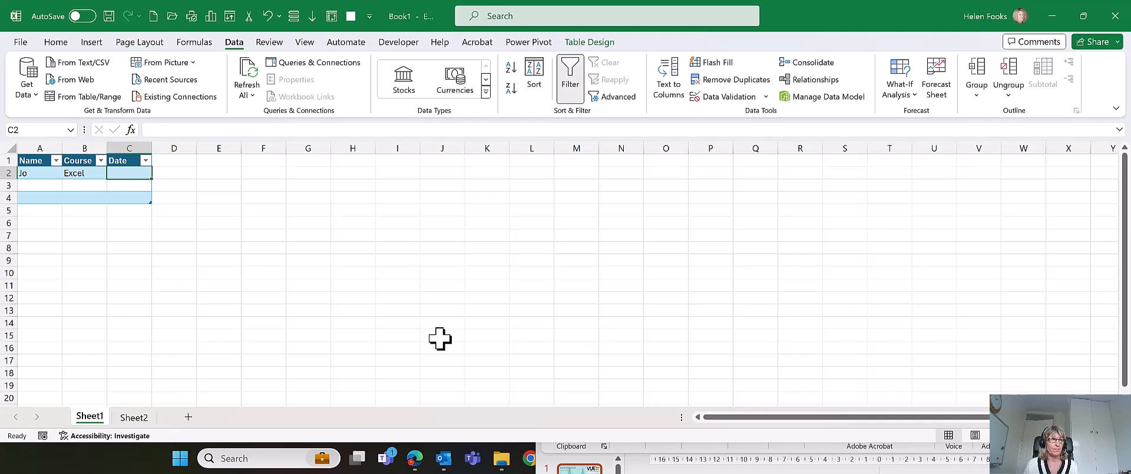
key("Left")
key("Delete")
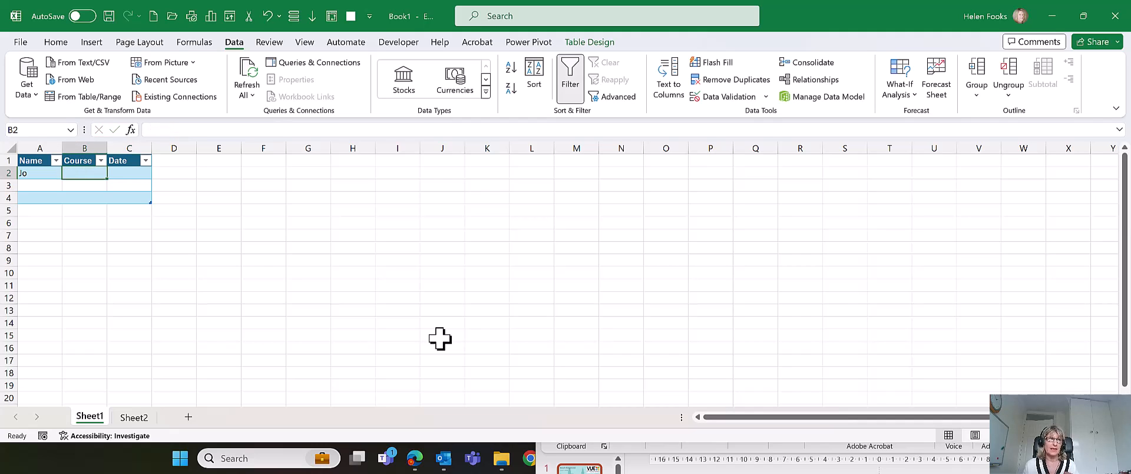
Step: Enter the heading Course in cell G1, apart from the existing table
key("Up")
key("Right")
key("Right")
key("Right")
key("Right")
key("Right")
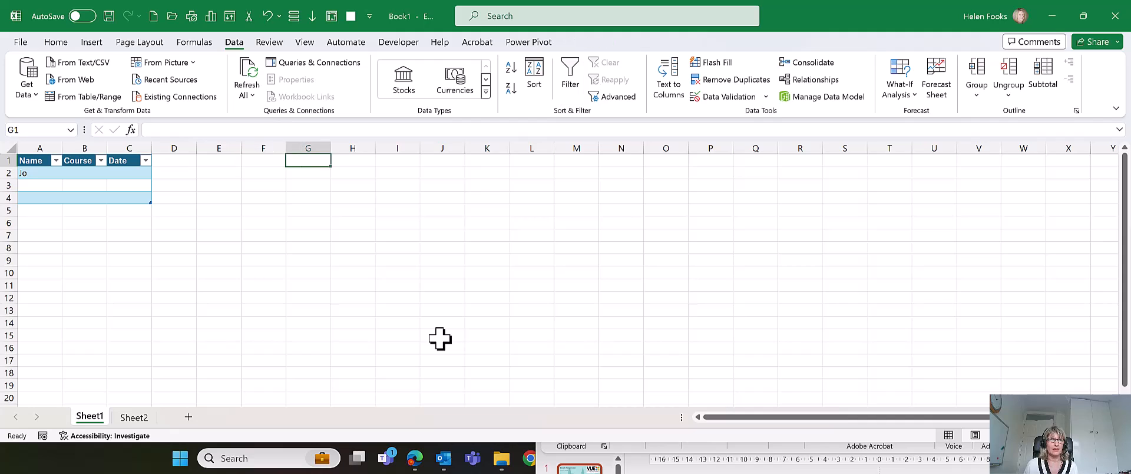
type("C")
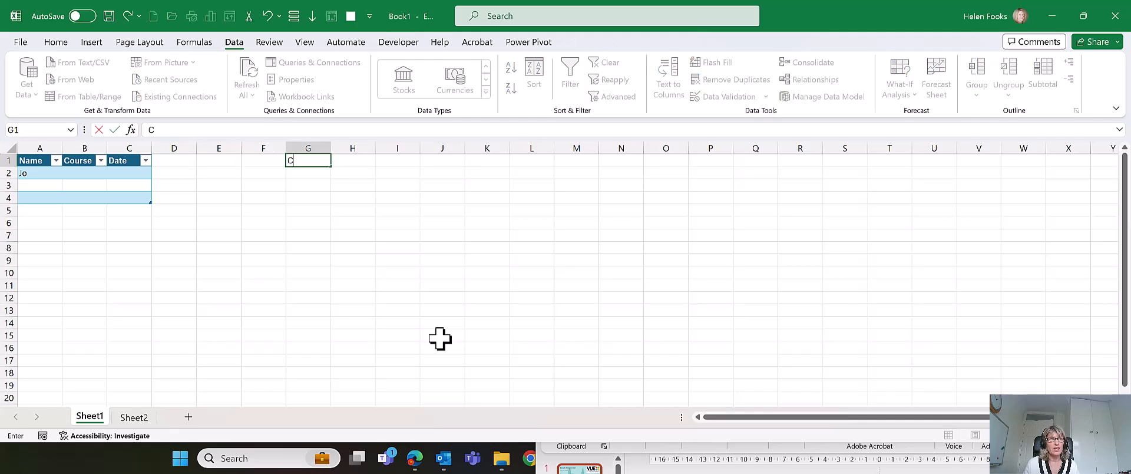
type("ourse")
key("Return")
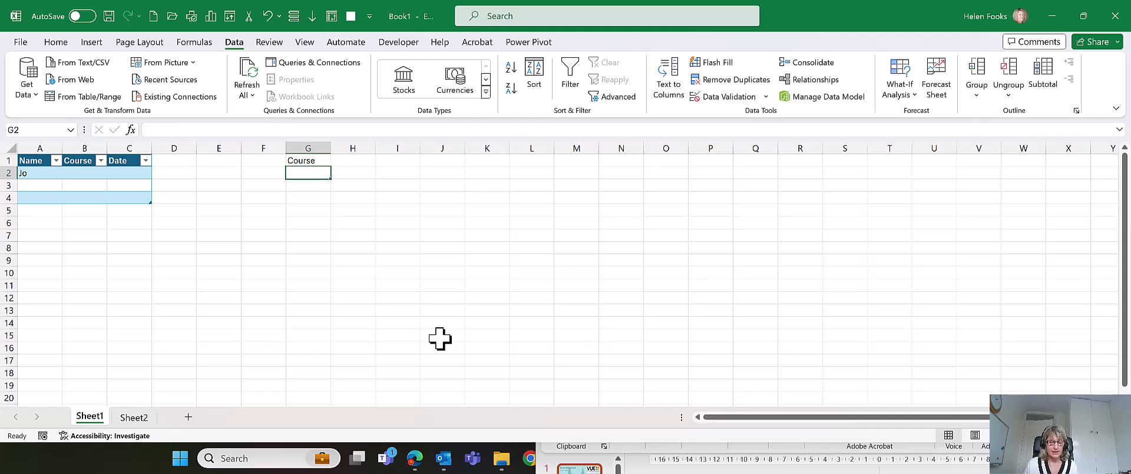
Step: List the courses Excel, Word and Powerpoint beneath the heading in cells G2 to G4
type("Excel")
key("Return")
type("Word")
key("Return")
type("Powerpoint")
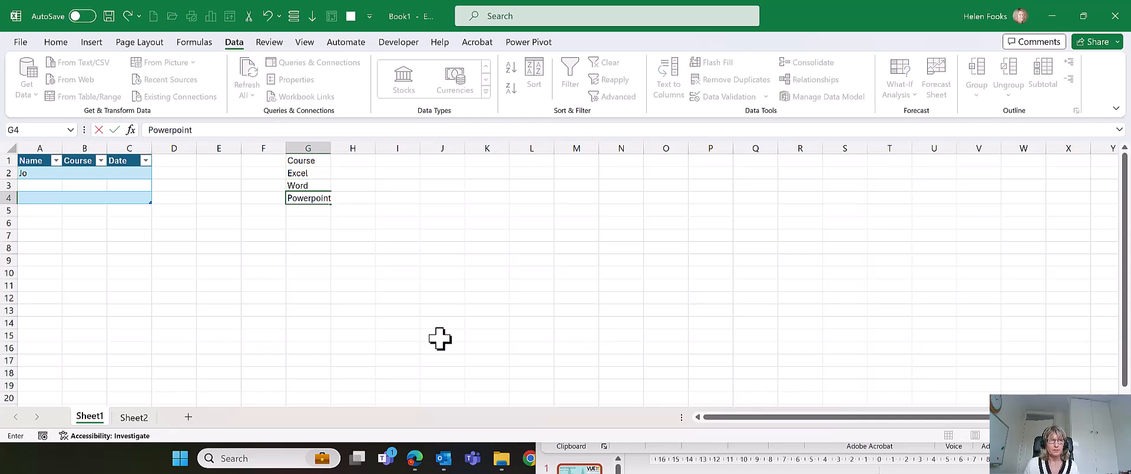
key("Return")
Step: Convert the course list in G1:G4 into a table that uses its first row as headers
key("Up")
key("Up")
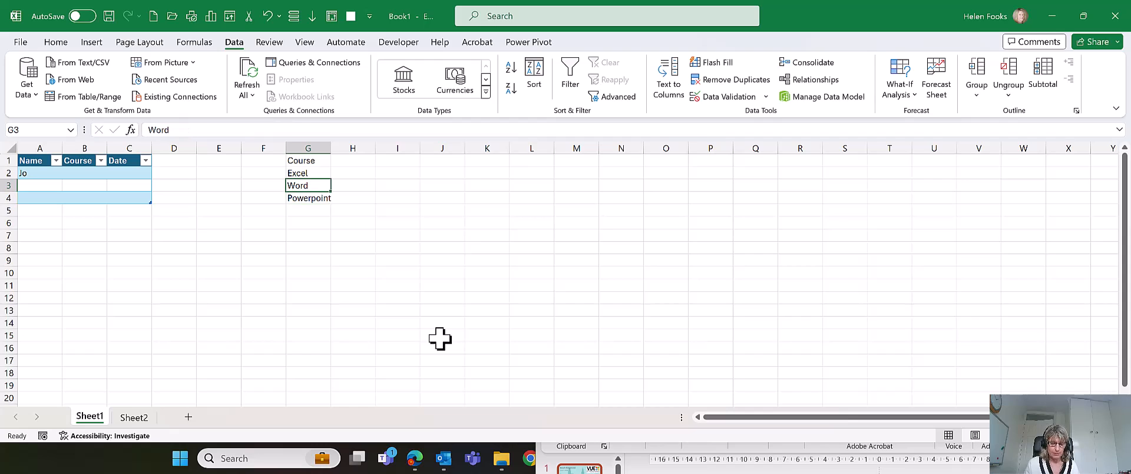
key("ctrl+t")
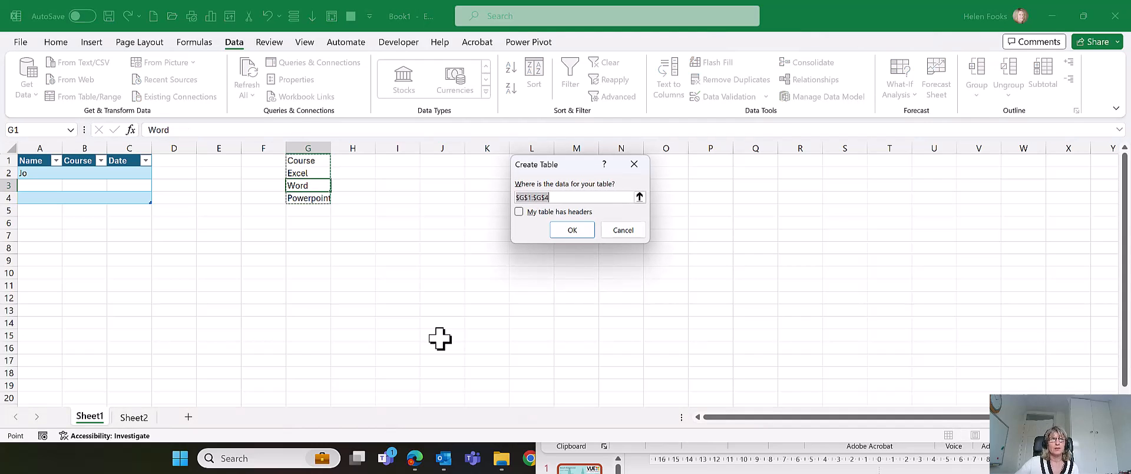
left_click(518, 212)
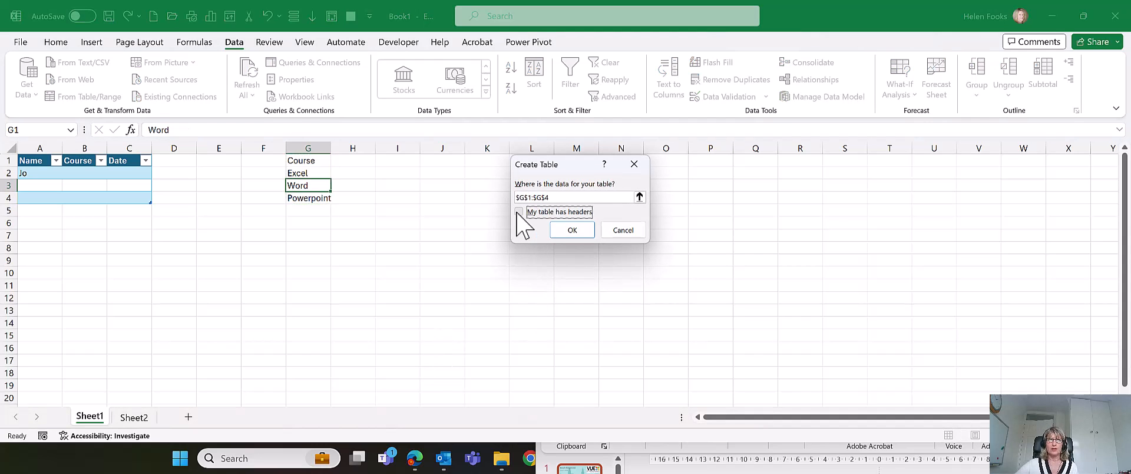
left_click(573, 231)
left_click(453, 246)
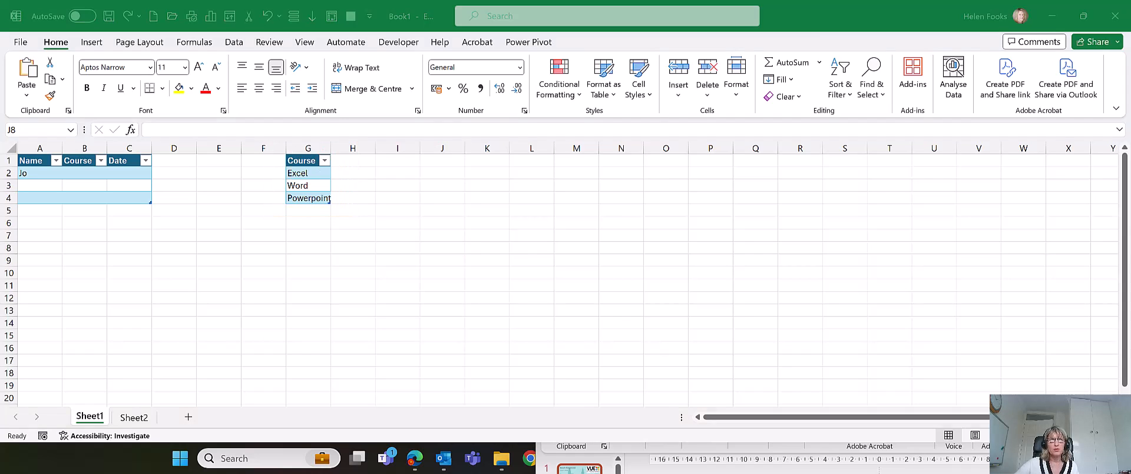
Step: Sort the course list table in column G from A to Z
left_click(324, 161)
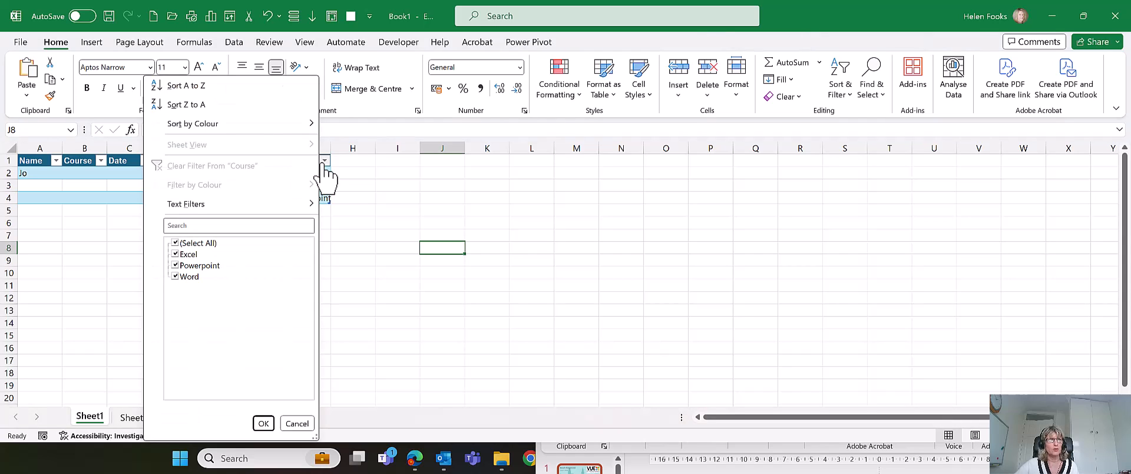
left_click(183, 86)
left_click(250, 222)
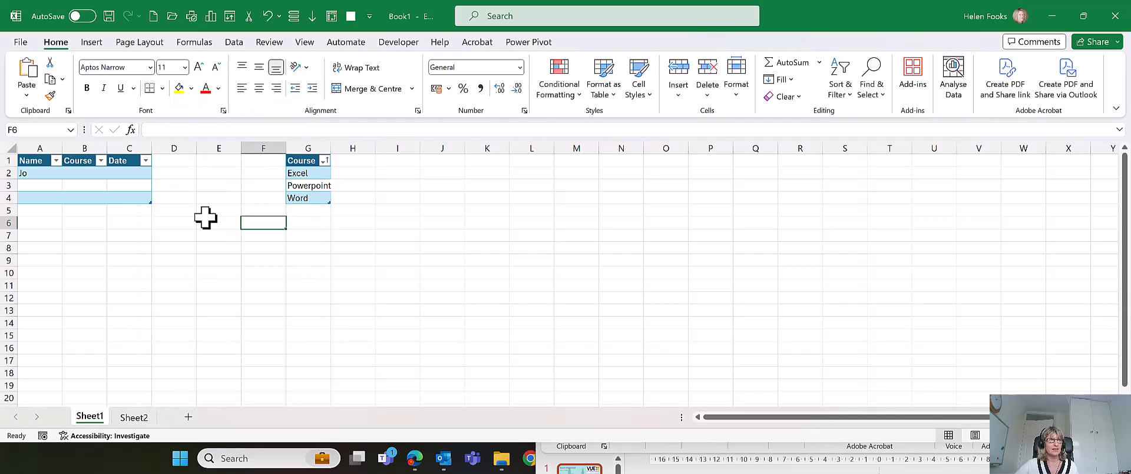
Step: Apply List data validation to the Course column of the Name, Course and Date table, with =$G$2:$G$4 as the source
left_click(80, 172)
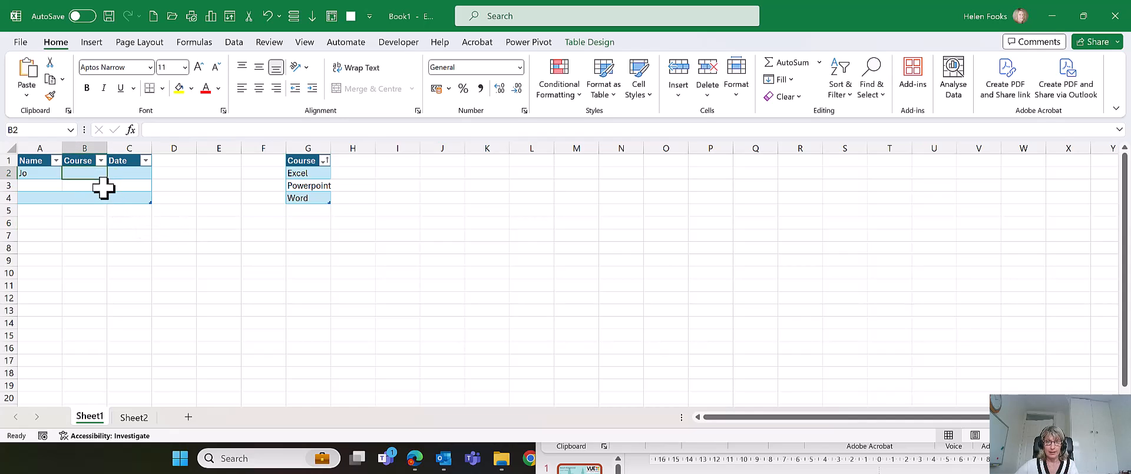
left_click_drag(93, 169, 88, 200)
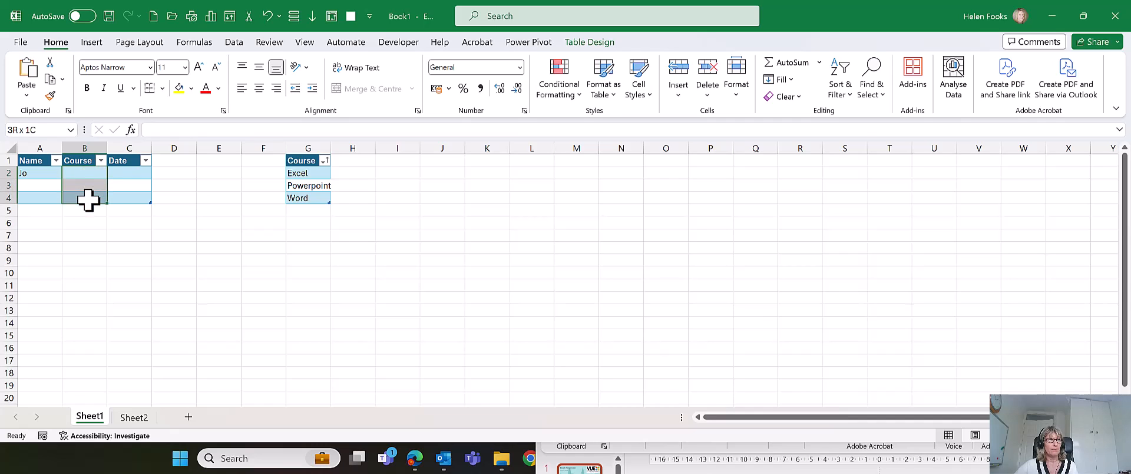
left_click(84, 157)
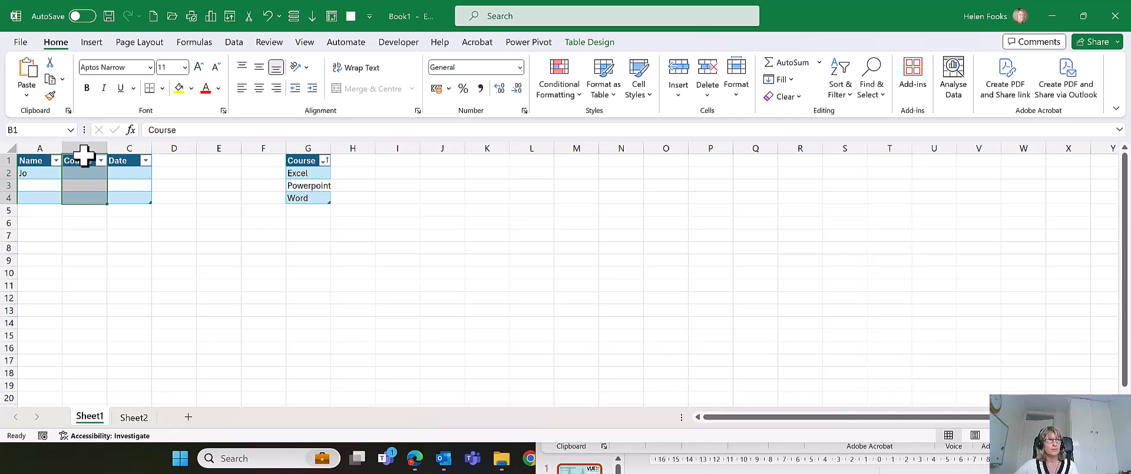
left_click(233, 43)
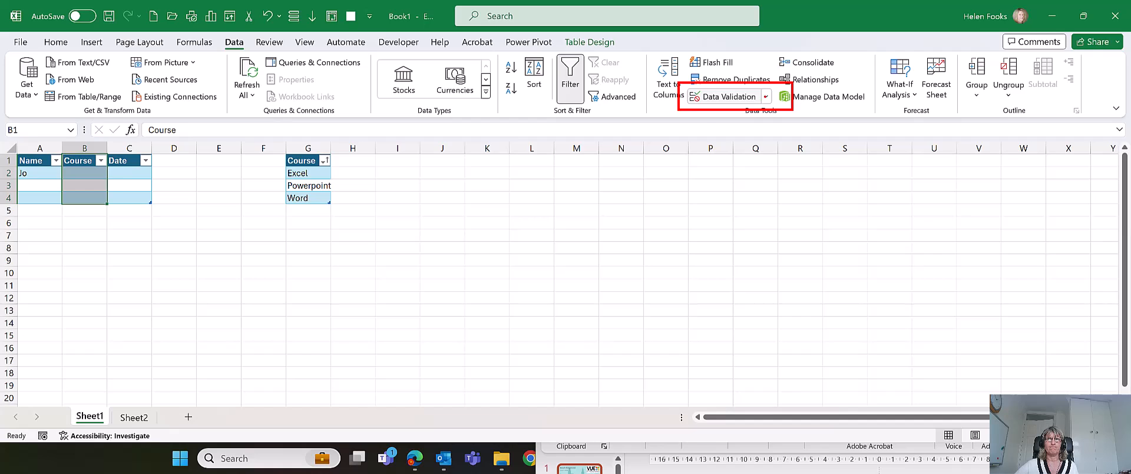
left_click(766, 97)
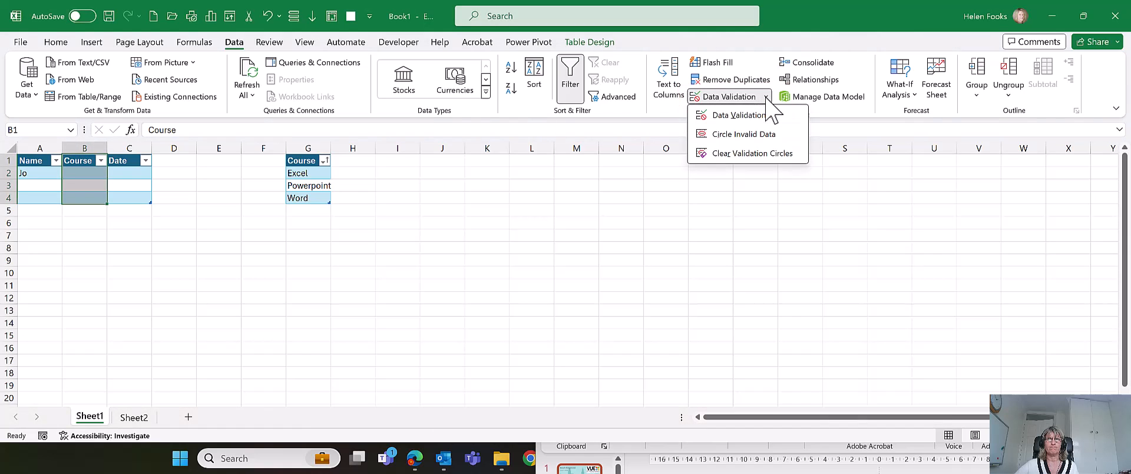
left_click(741, 115)
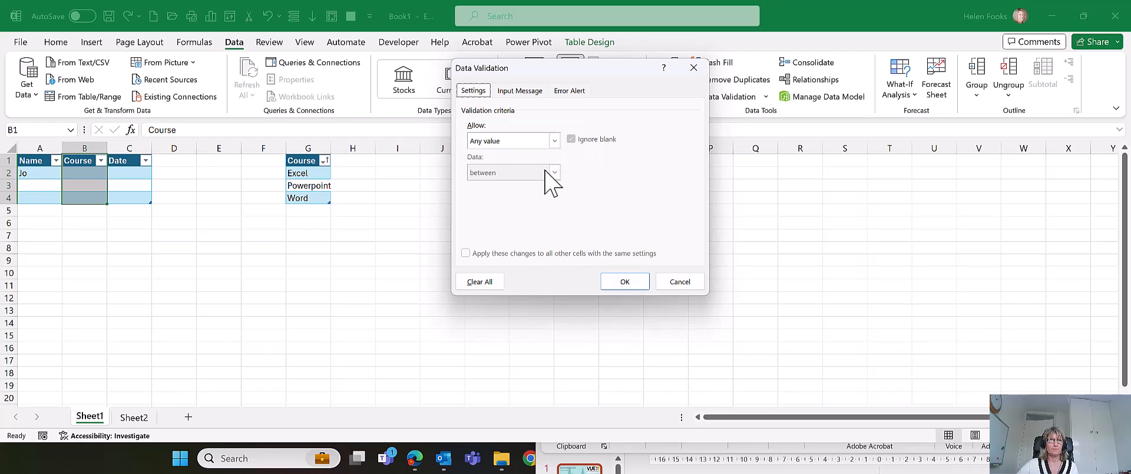
left_click(555, 141)
left_click(513, 188)
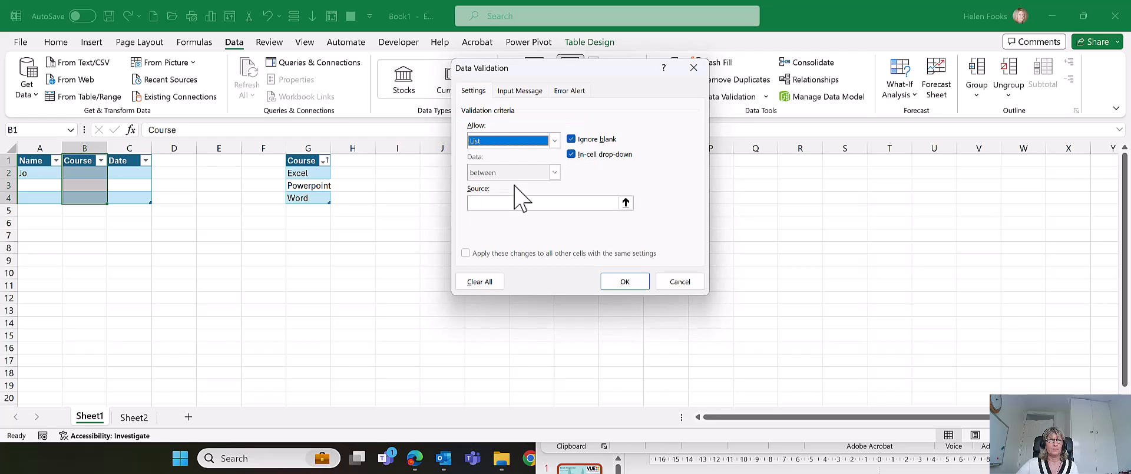
left_click(585, 204)
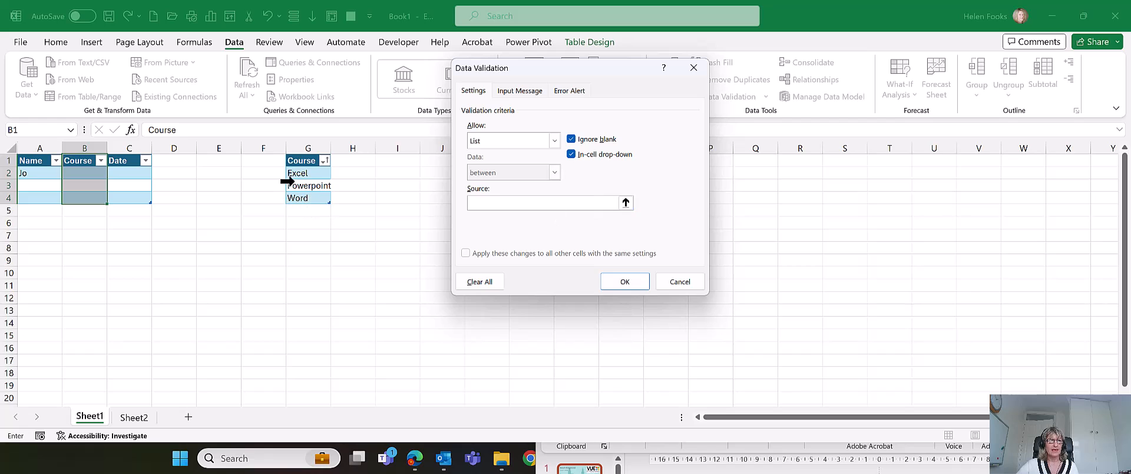
left_click_drag(302, 173, 301, 198)
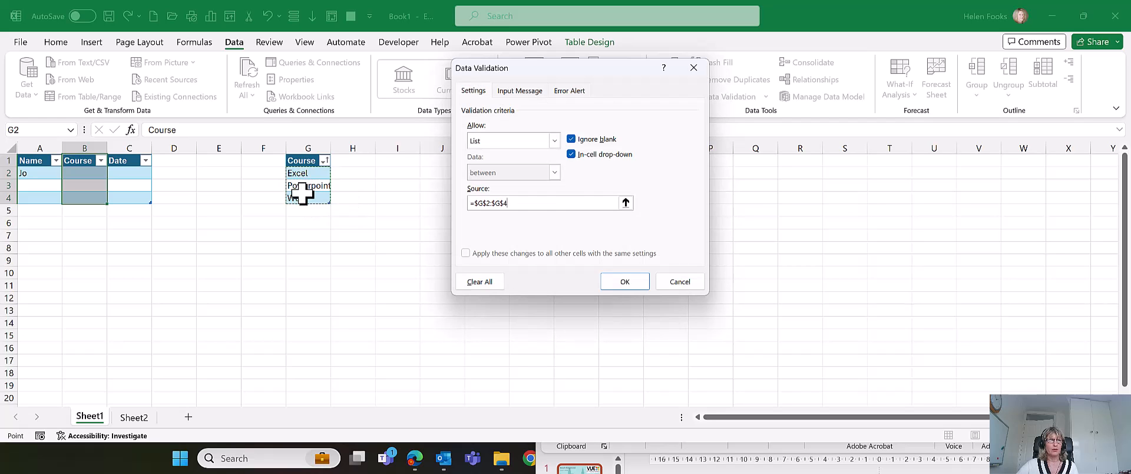
left_click(622, 279)
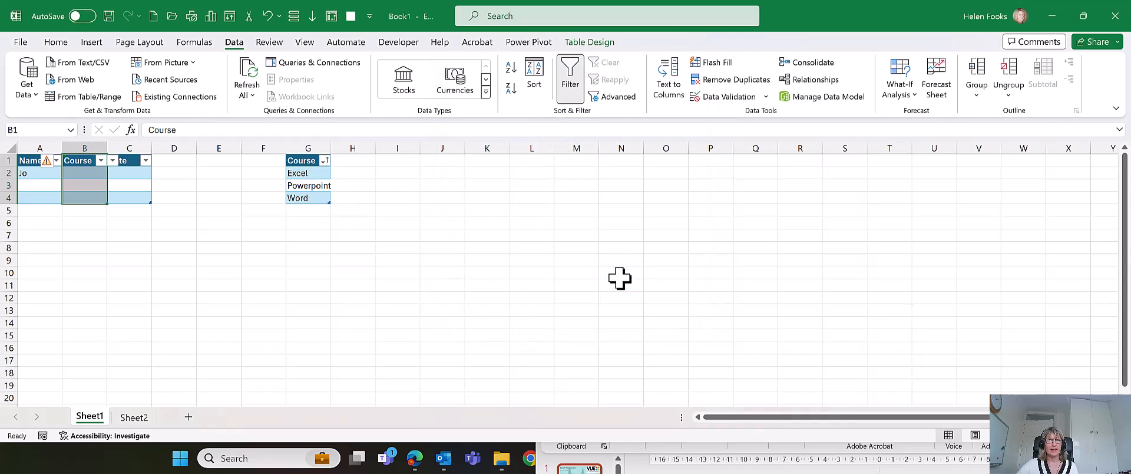
Step: Choose Powerpoint from the drop-down list in cell B2 as the first person's course
key("Down")
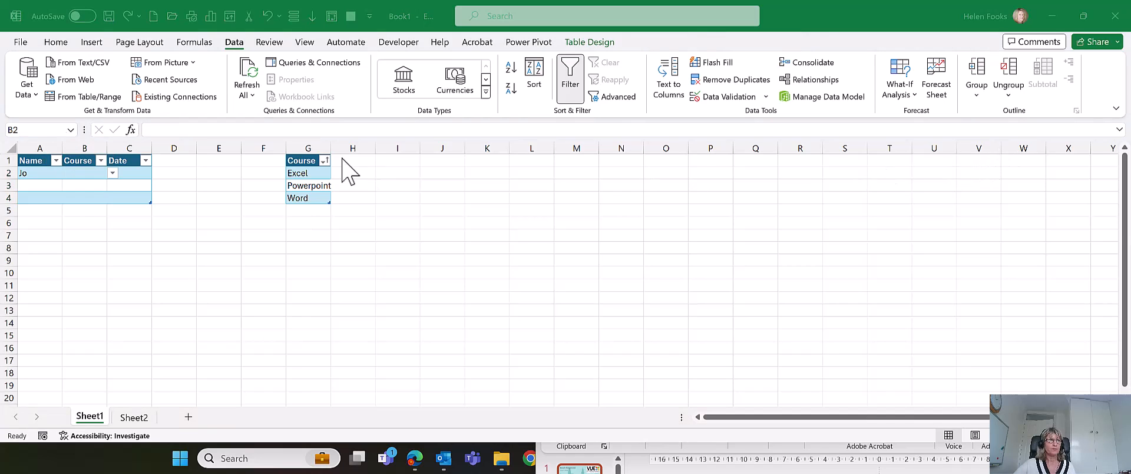
left_click(112, 172)
left_click(82, 196)
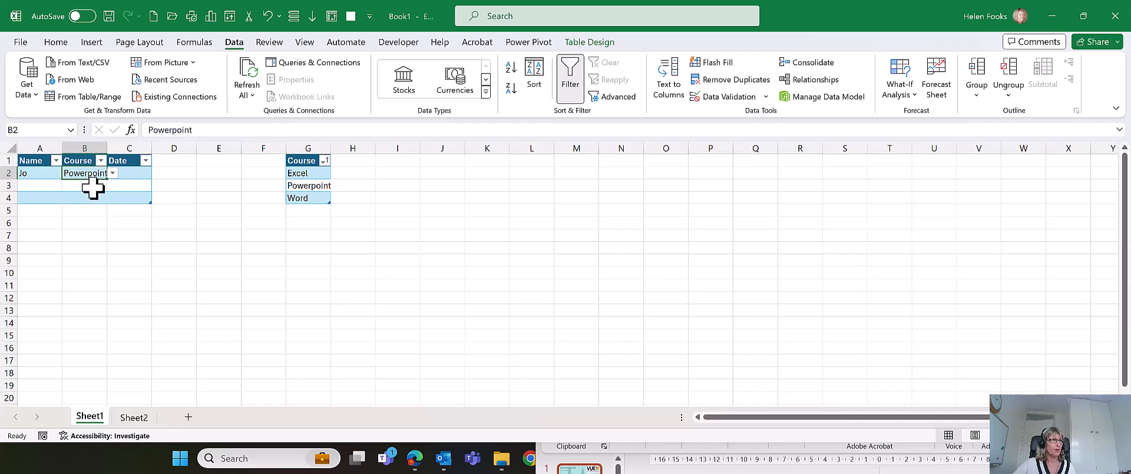
Step: Enter a second person's name in cell A3 and choose Excel from the course drop-down list in B3
left_click(44, 186)
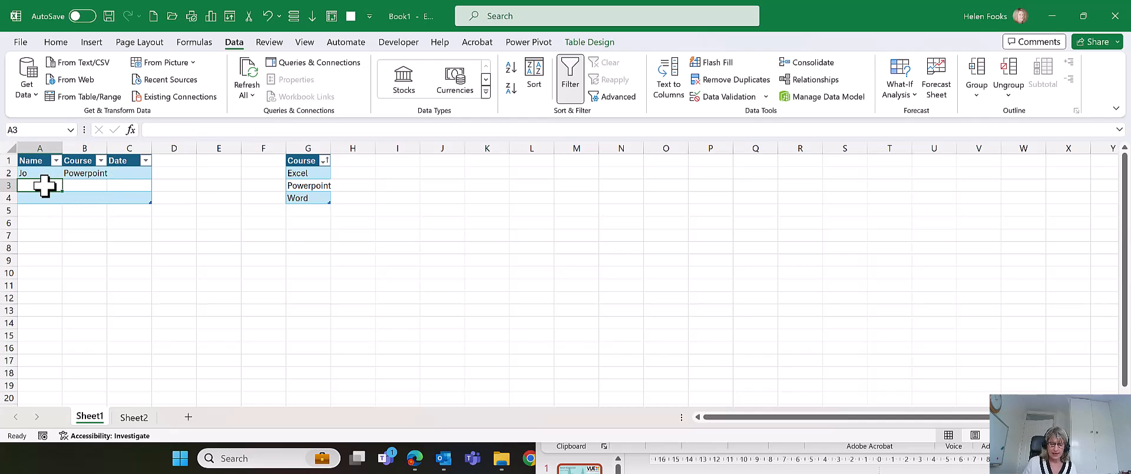
type("Sarah")
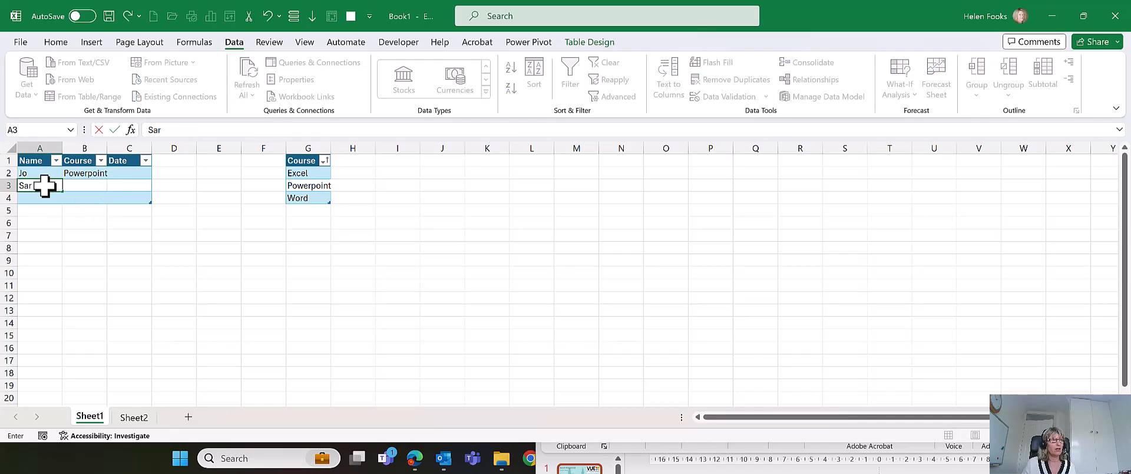
key("Tab")
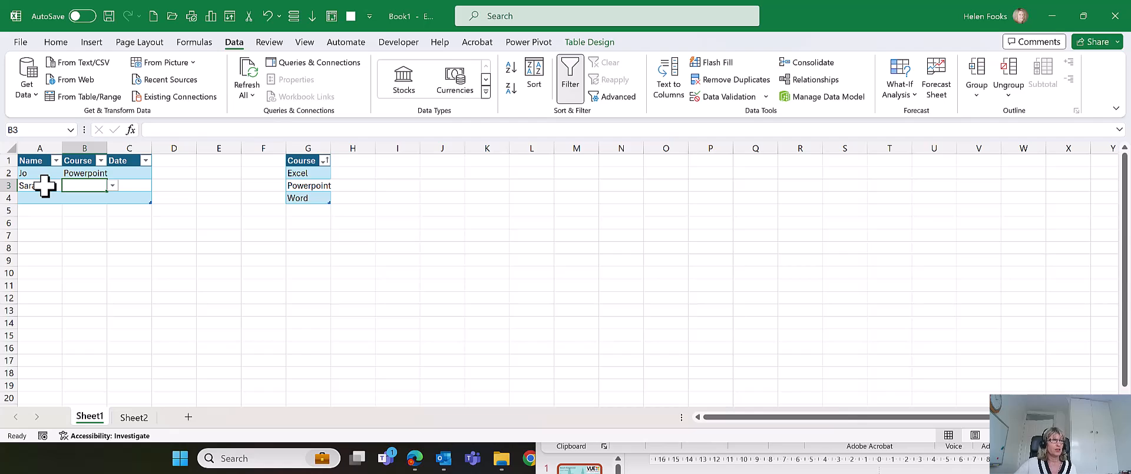
left_click(112, 186)
left_click(96, 200)
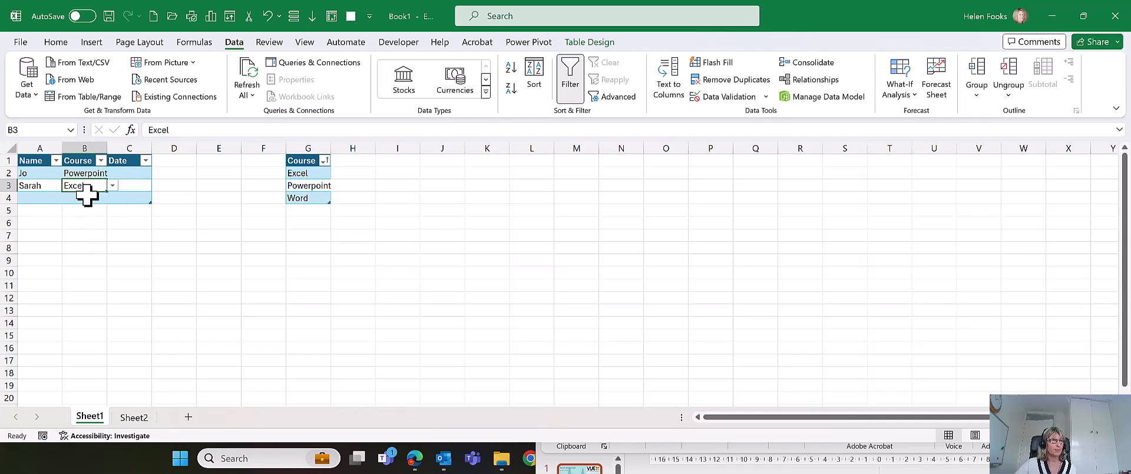
Step: Add Outlook to the course list table in cell G5
left_click(323, 212)
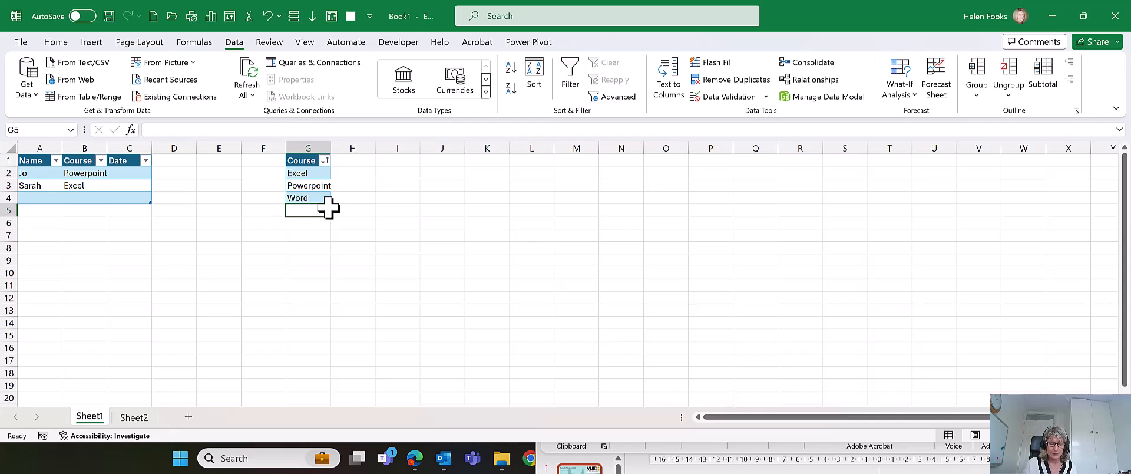
type("Outlook")
key("Return")
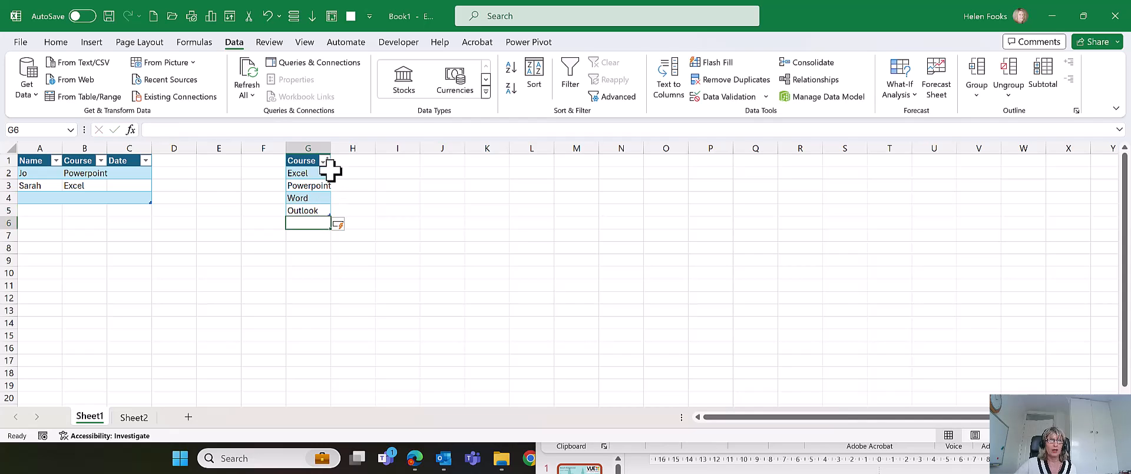
left_click(323, 160)
key("Escape")
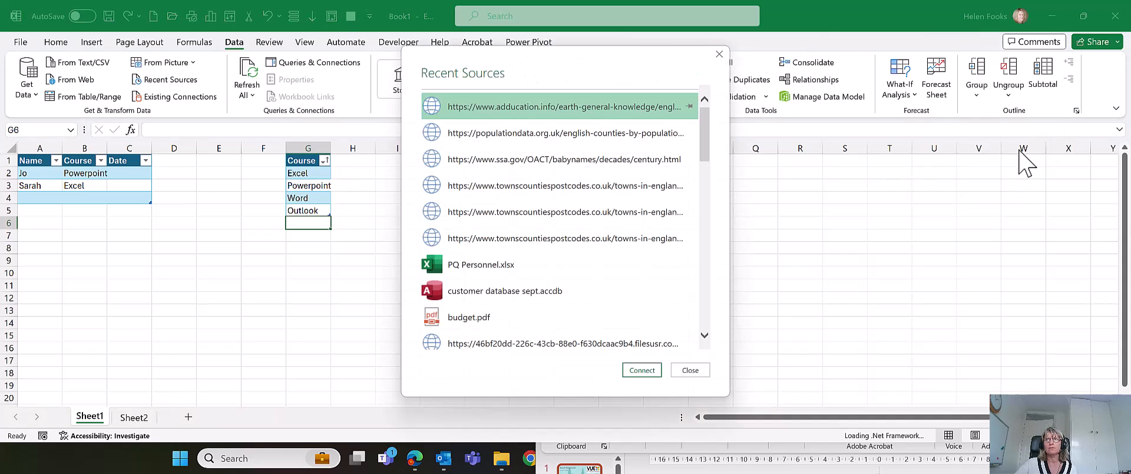
left_click(691, 368)
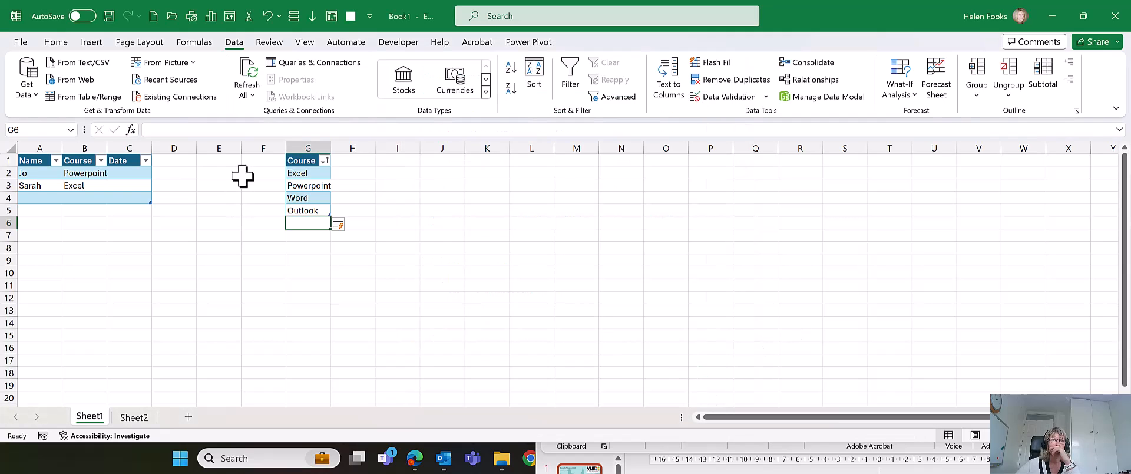
Step: Sort the course list table in column G from A to Z and check the choices in cell B4's drop-down
left_click(326, 160)
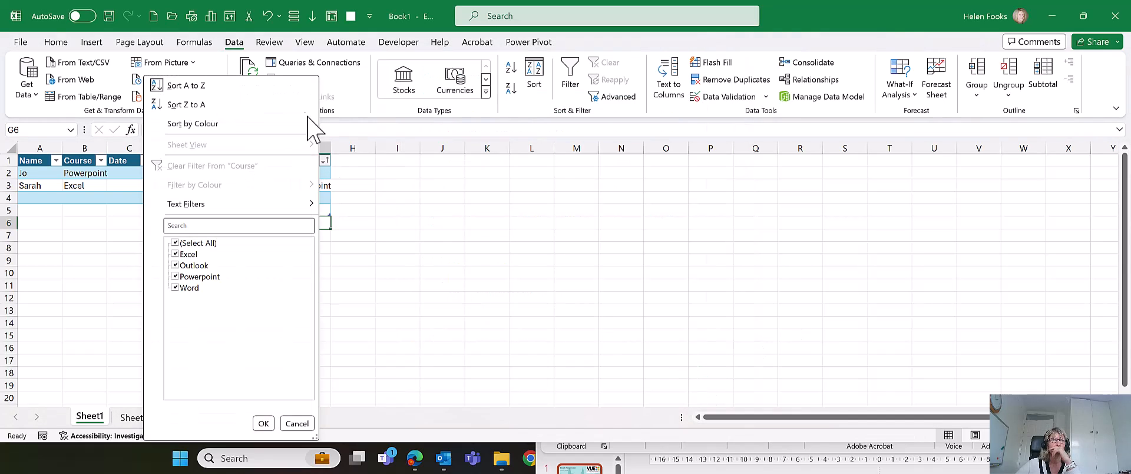
left_click(277, 90)
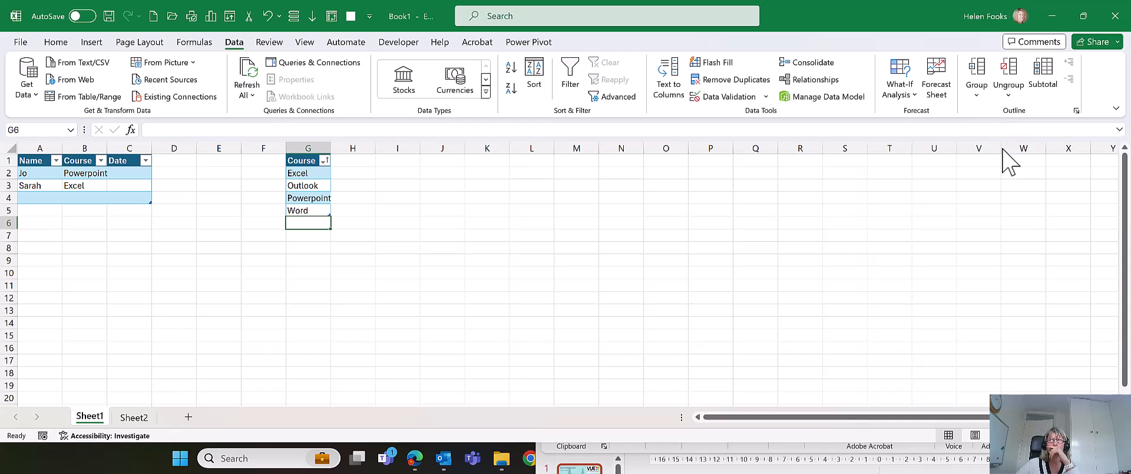
left_click(83, 197)
left_click(112, 199)
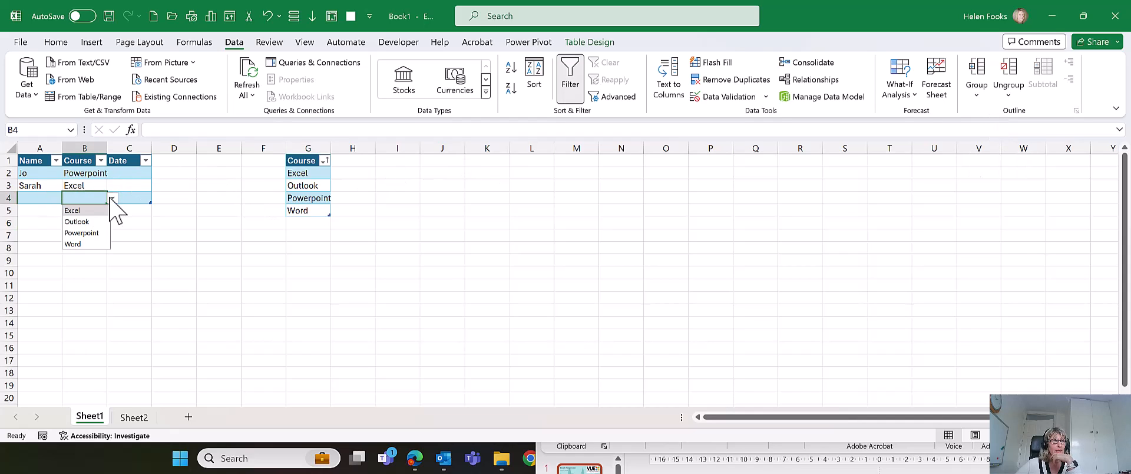
left_click(154, 230)
left_click(87, 200)
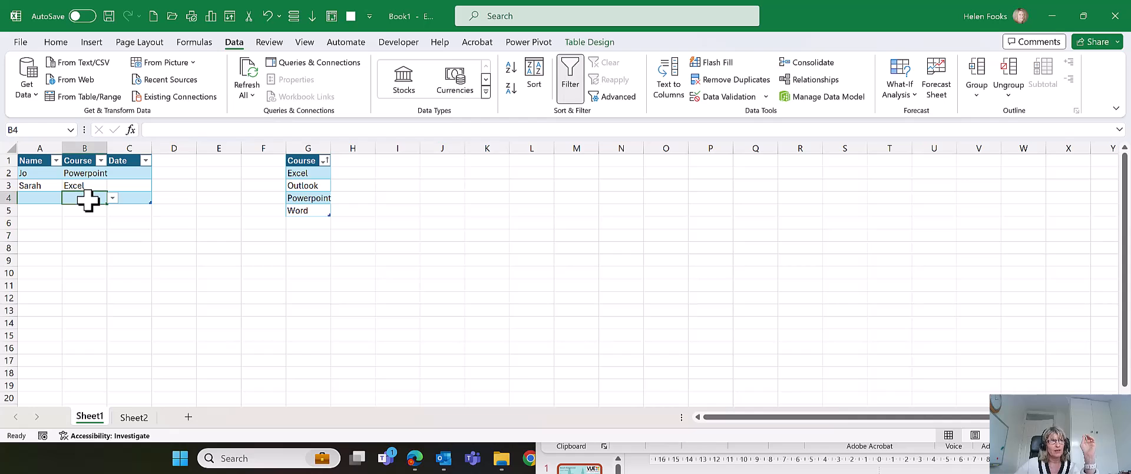
Step: Undo the course entry and drop-down validation in the Sheet2 table, and view the course list on Sheet1
left_click(133, 419)
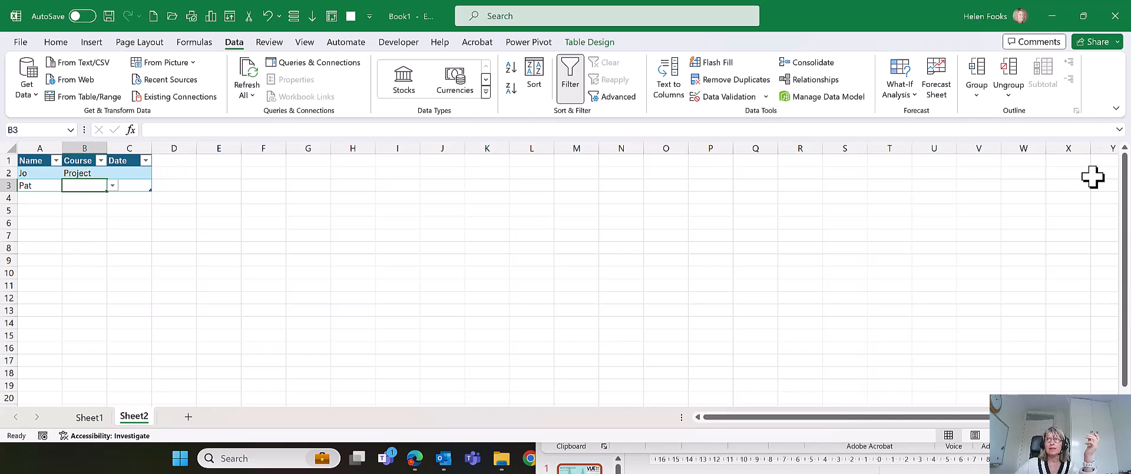
key("ctrl+z")
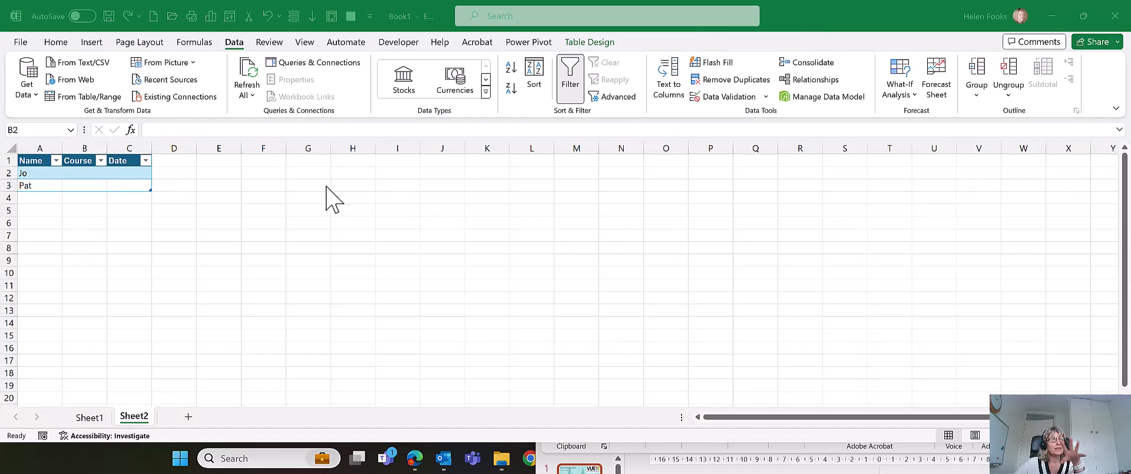
left_click(72, 173)
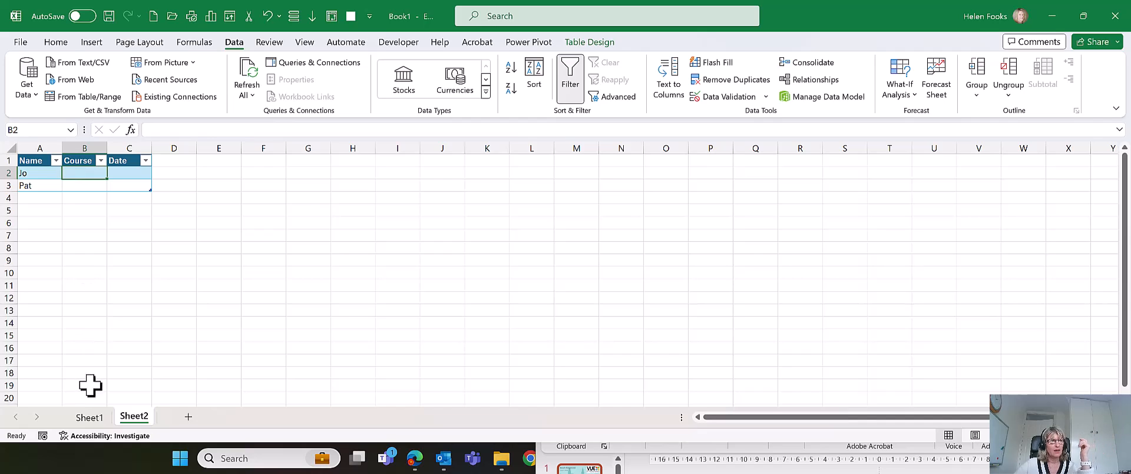
left_click(91, 418)
left_click(129, 334)
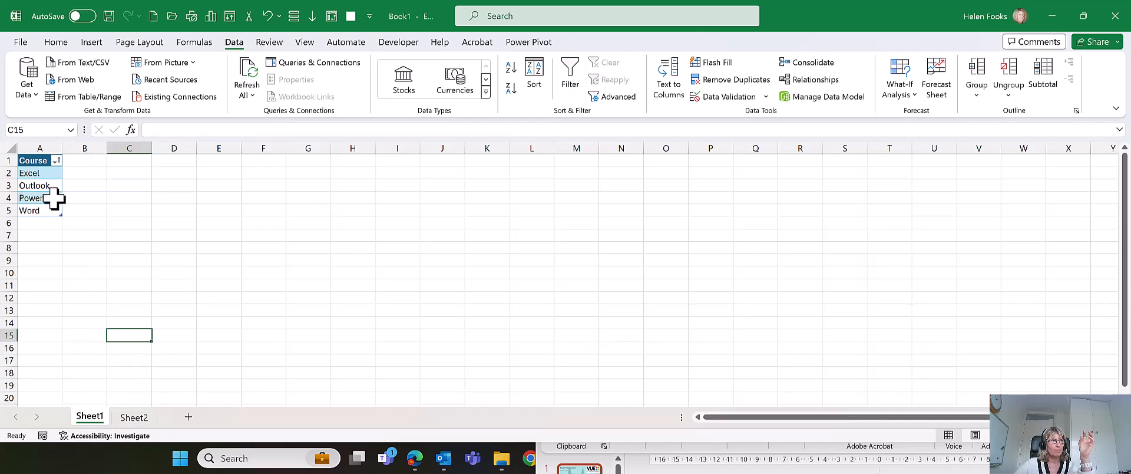
Step: Apply List data validation to cells B2:B3 of the Sheet2 table's Course column, with =Sheet1!$A$2:$A$5 as the source
left_click(144, 417)
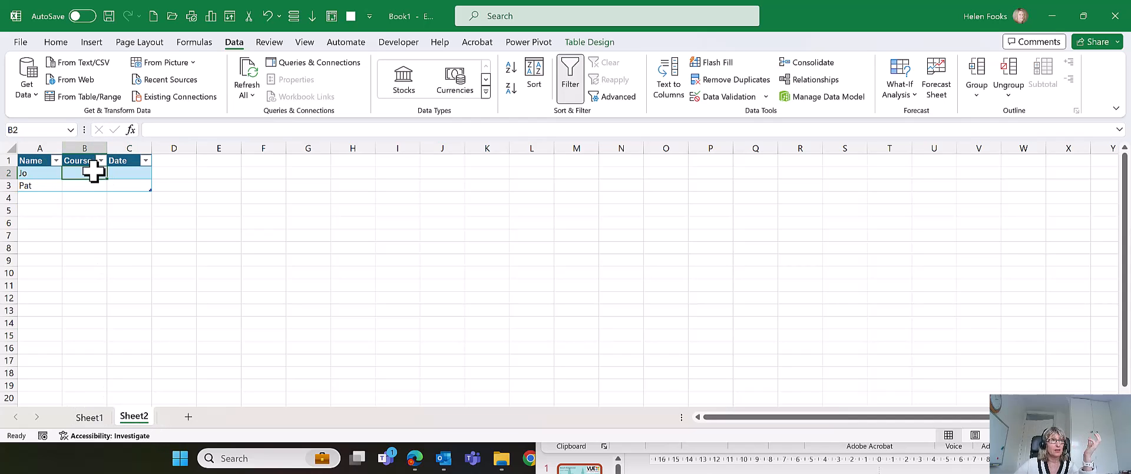
left_click_drag(93, 170, 88, 185)
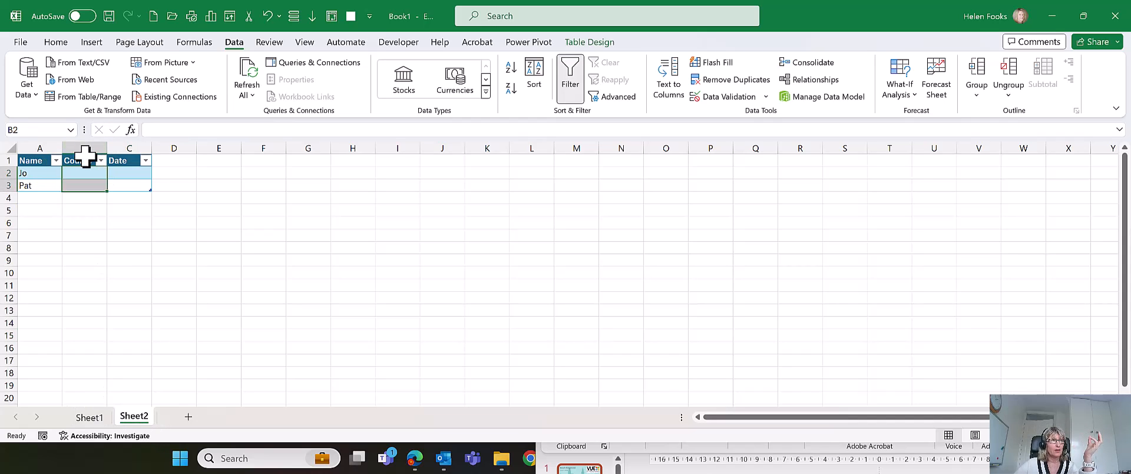
left_click(727, 96)
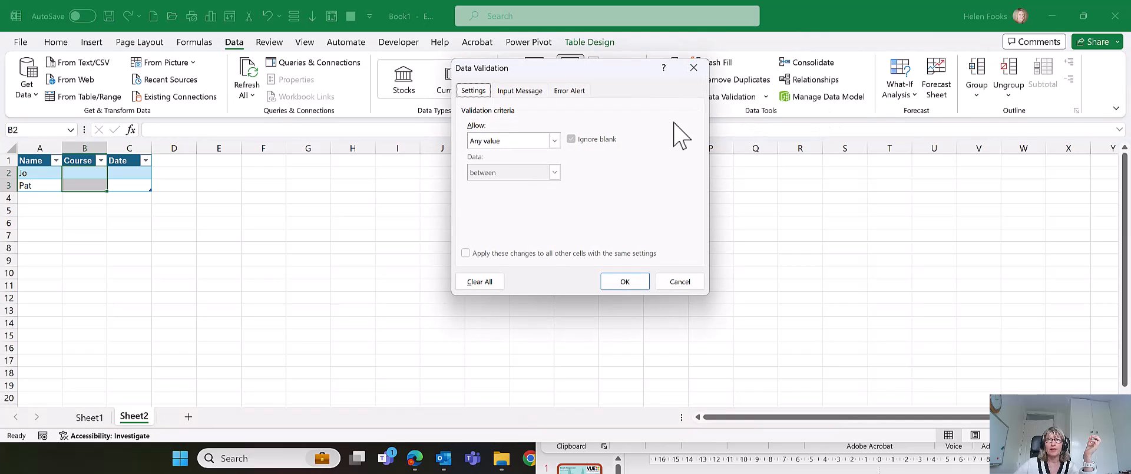
left_click(555, 140)
left_click(520, 190)
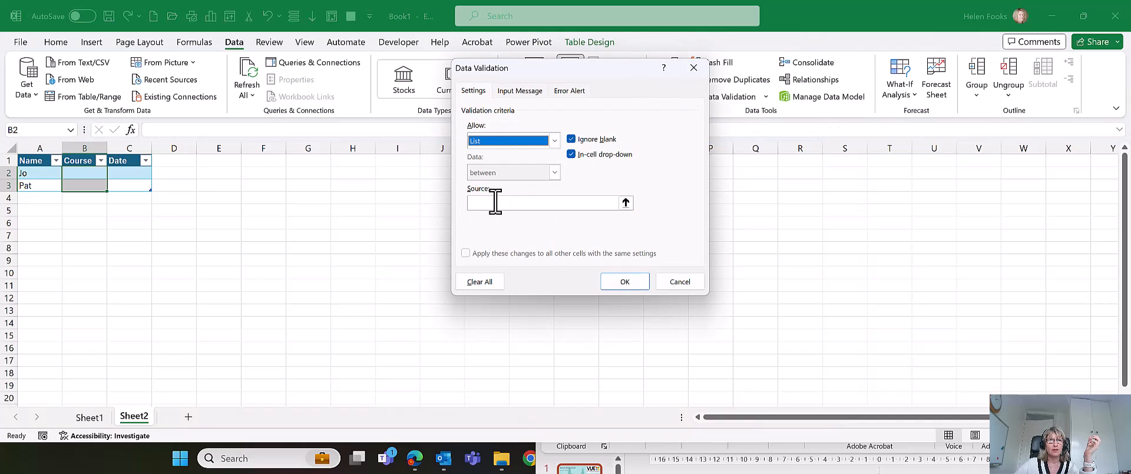
left_click(495, 201)
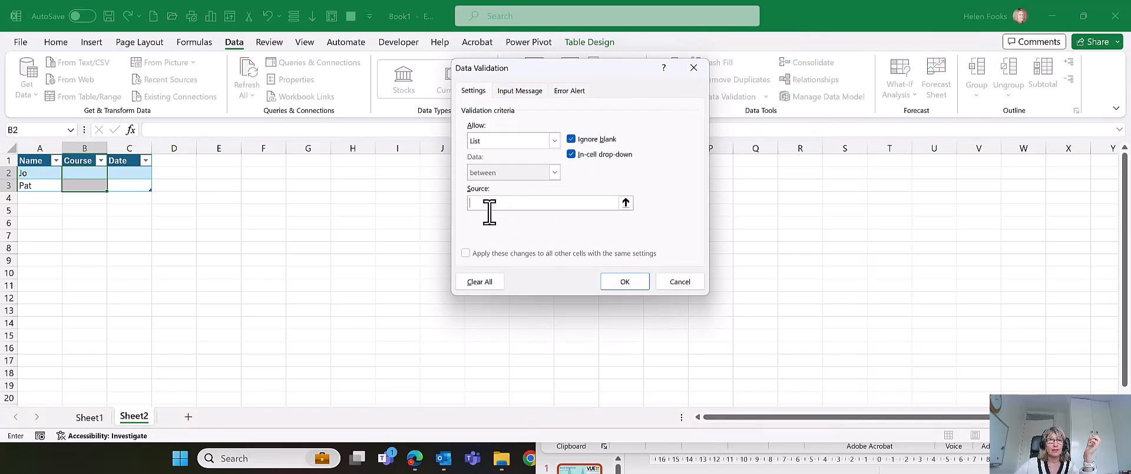
left_click(99, 417)
left_click_drag(35, 172, 35, 210)
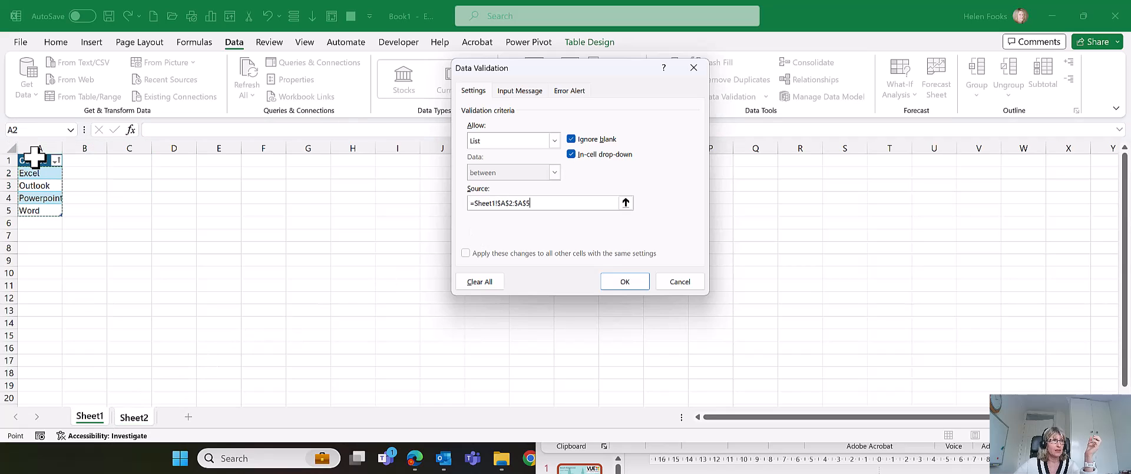
left_click(622, 281)
Step: Choose Powerpoint in cell B2 and Excel in cell B3 from the course drop-down lists on Sheet2
left_click(112, 172)
left_click(82, 208)
left_click(90, 185)
left_click(112, 185)
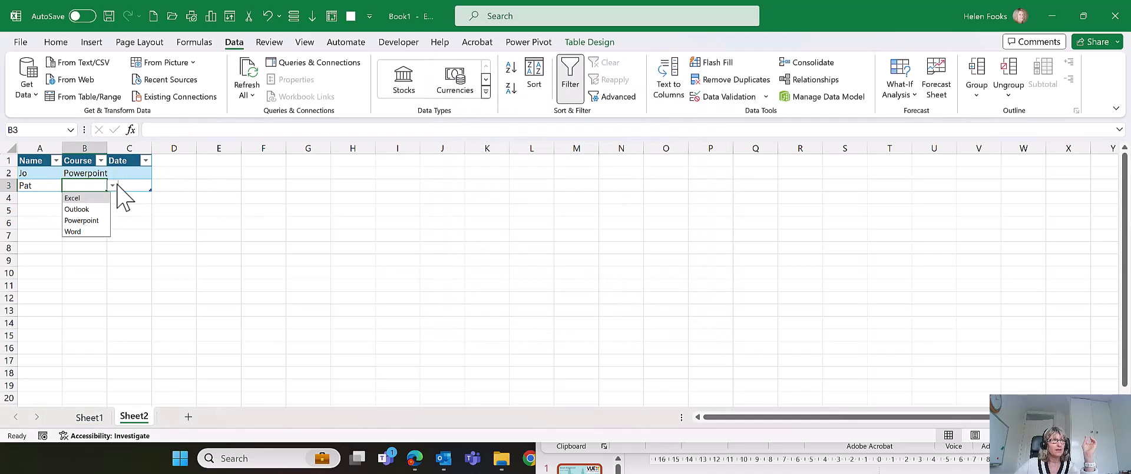
left_click(88, 198)
left_click(108, 204)
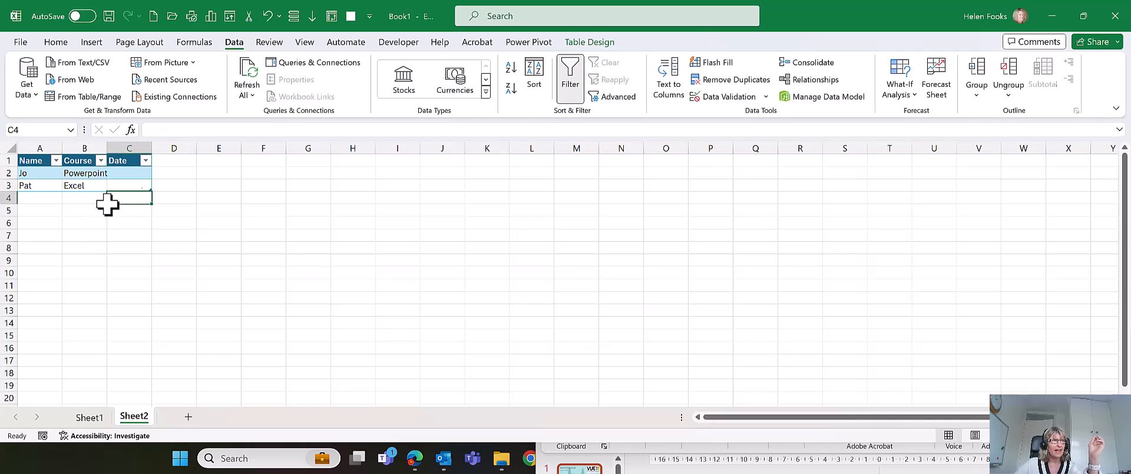
Step: Add Teams to the course list table in cell A6 of Sheet1
left_click(89, 417)
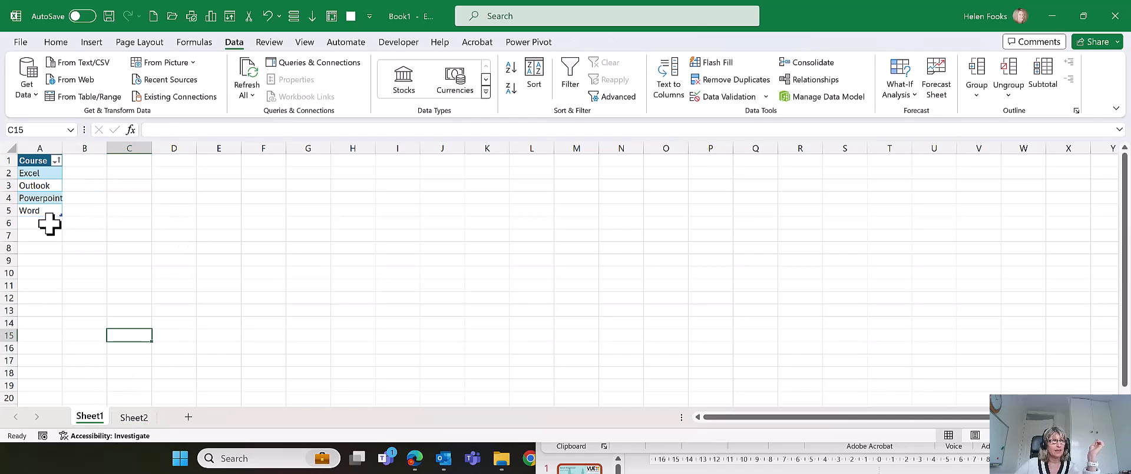
left_click(47, 223)
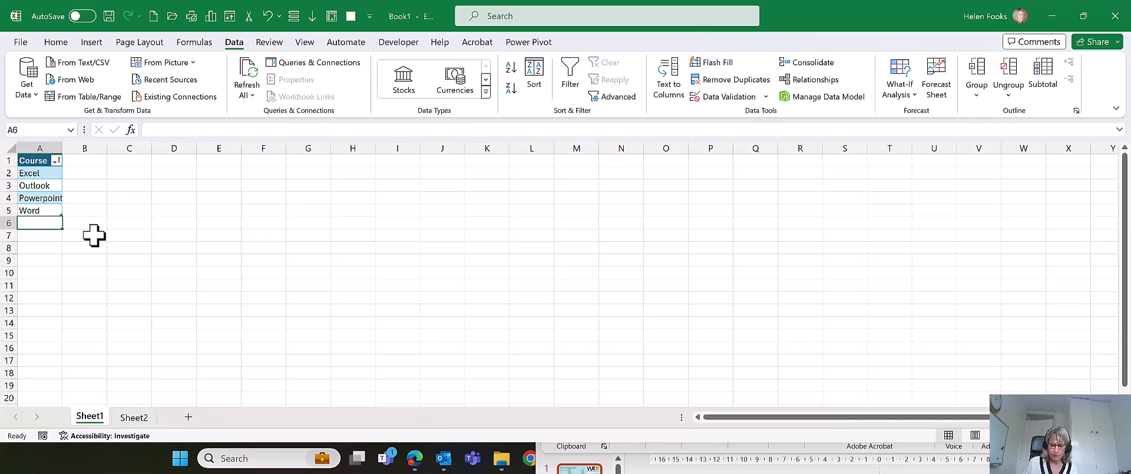
type("Teams")
key("Return")
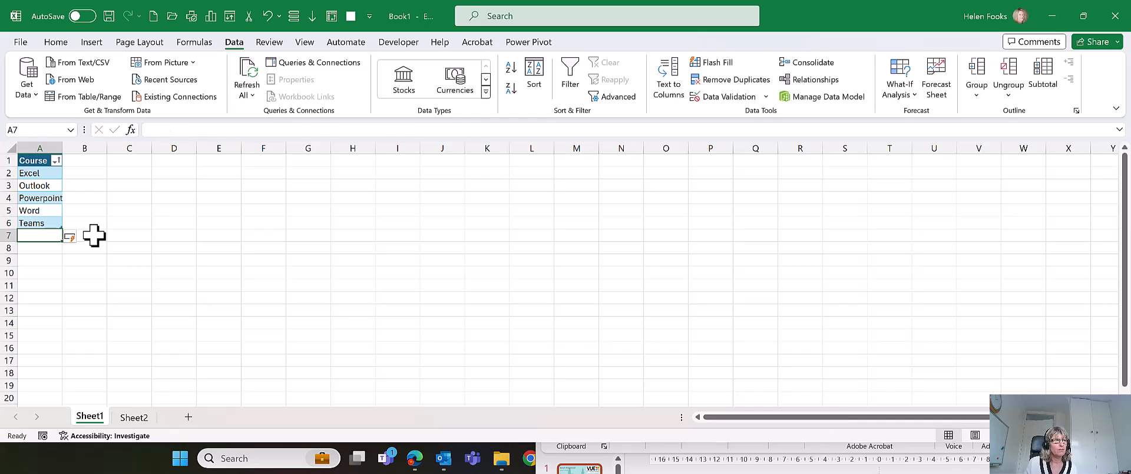
Step: Check whether the course drop-down in cell B3 on Sheet2 offers the newly added course
left_click(136, 418)
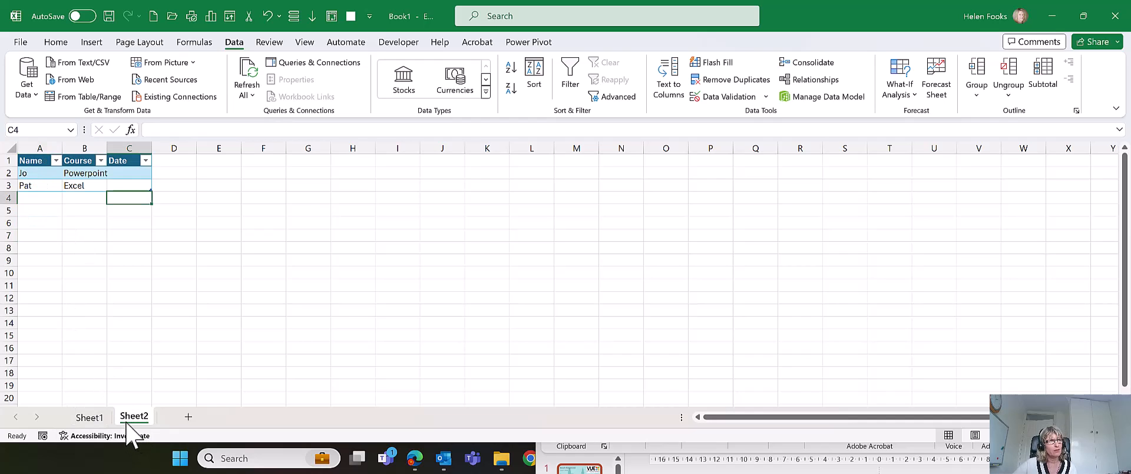
left_click(95, 186)
left_click(112, 186)
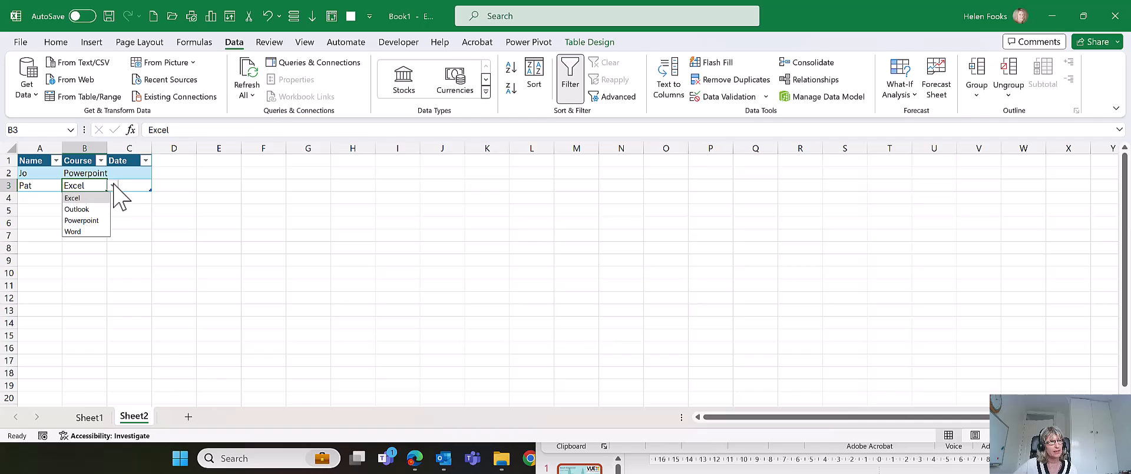
left_click(152, 213)
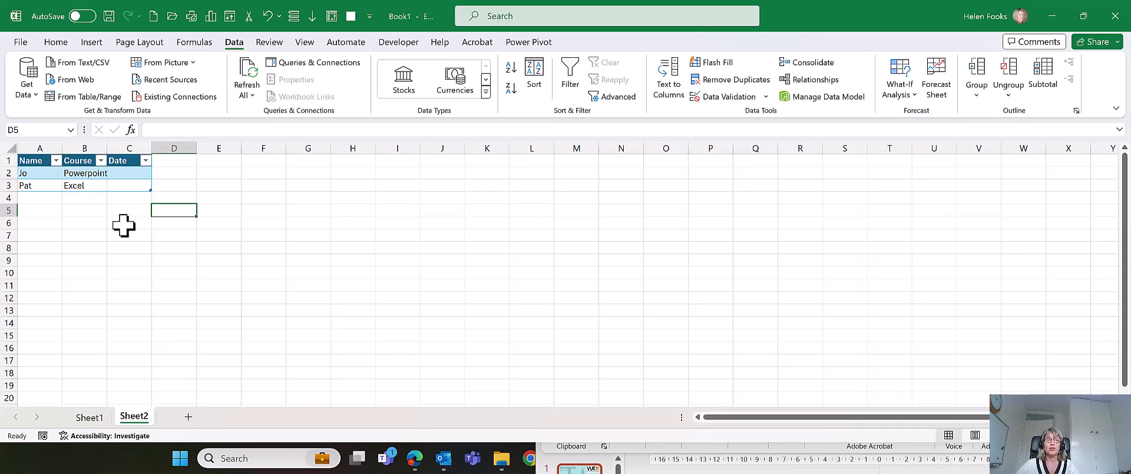
Step: Sort the course list table on Sheet1 from A to Z
left_click(90, 417)
left_click(174, 310)
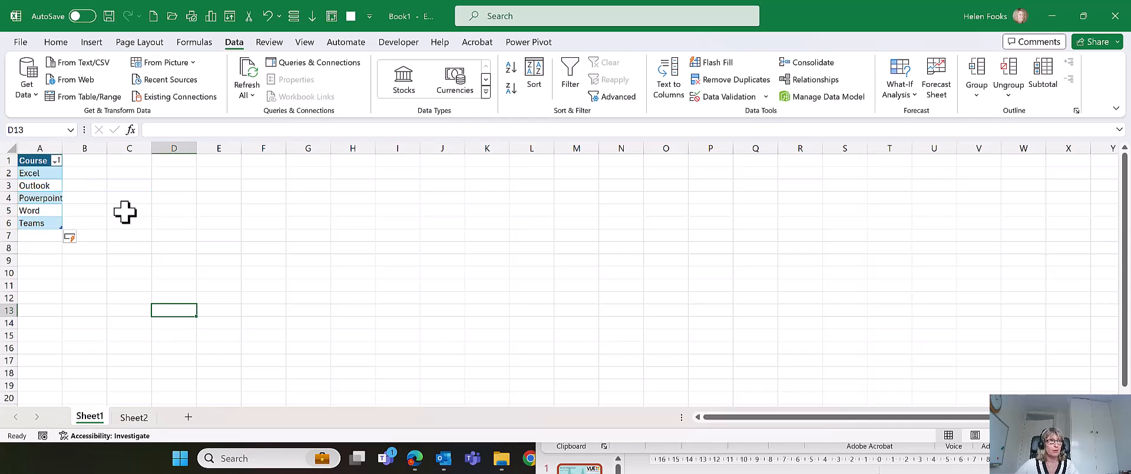
left_click(35, 162)
left_click(82, 221)
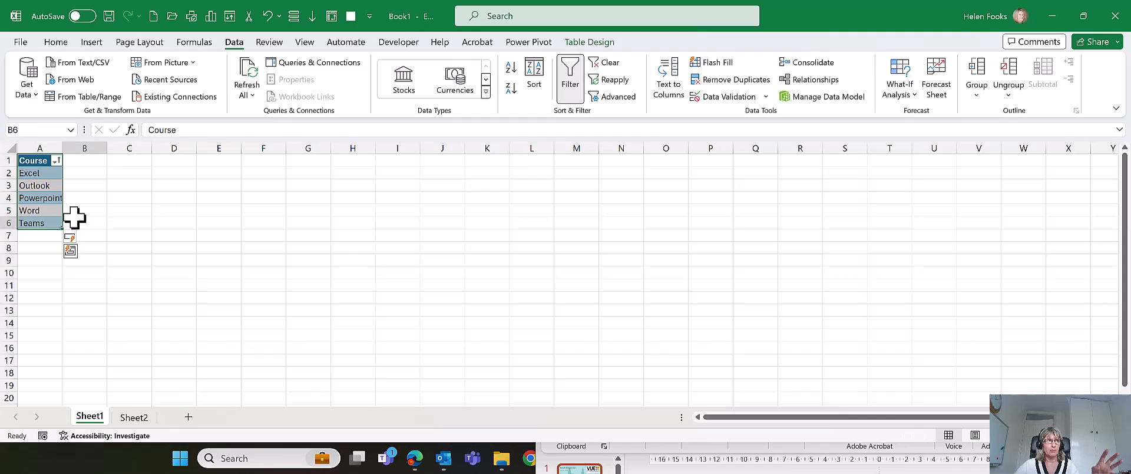
left_click(55, 160)
left_click(112, 84)
left_click(176, 209)
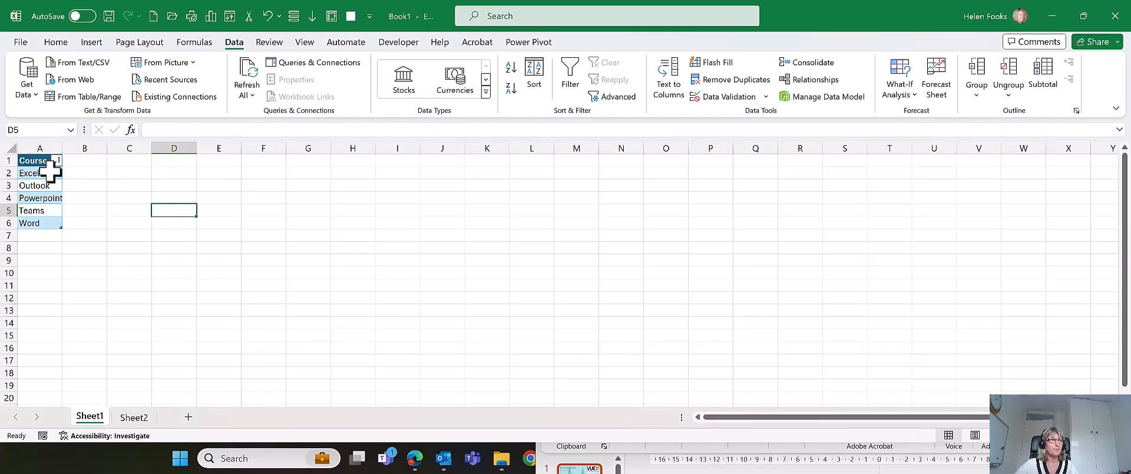
Step: Name the course cells A2:A6 on Sheet1 "list"
left_click(29, 171)
left_click_drag(29, 171, 51, 221)
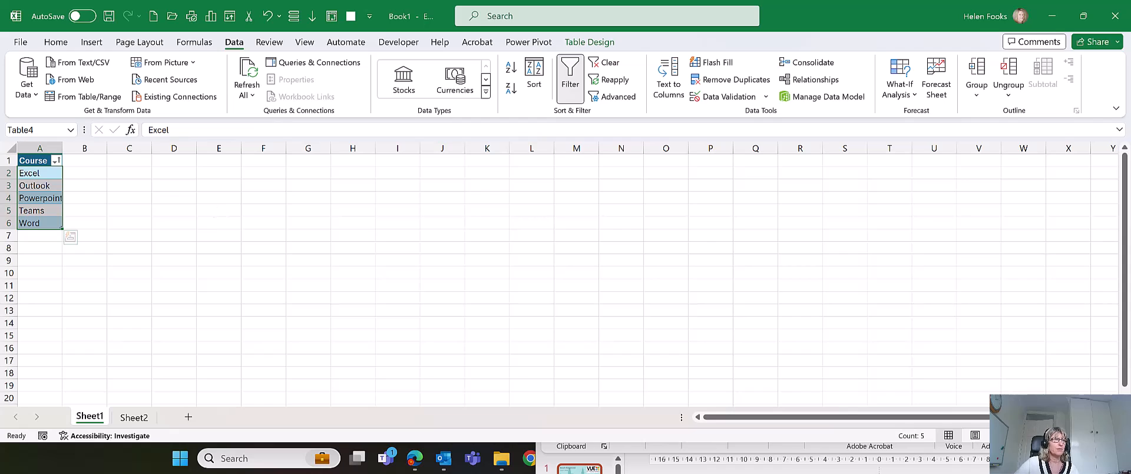
left_click_drag(87, 136, 5, 121)
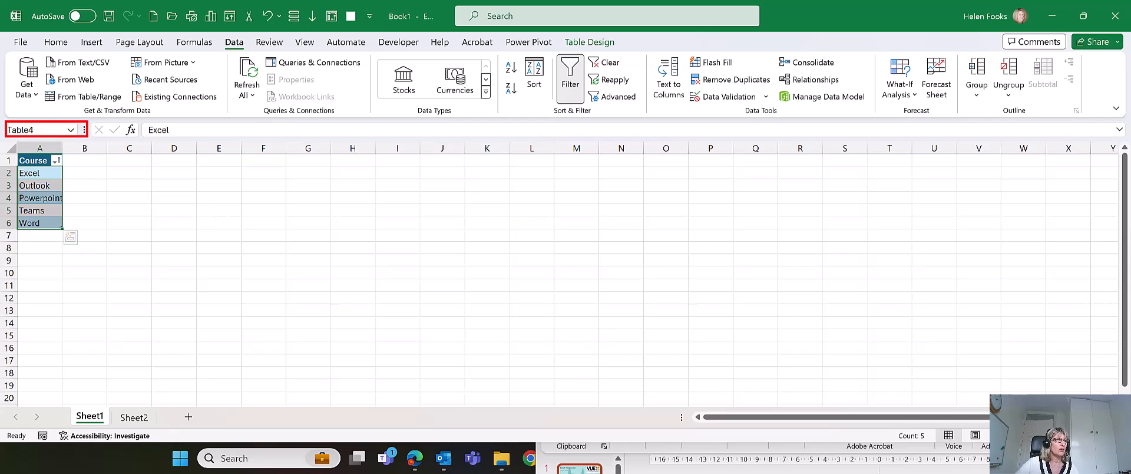
left_click(36, 131)
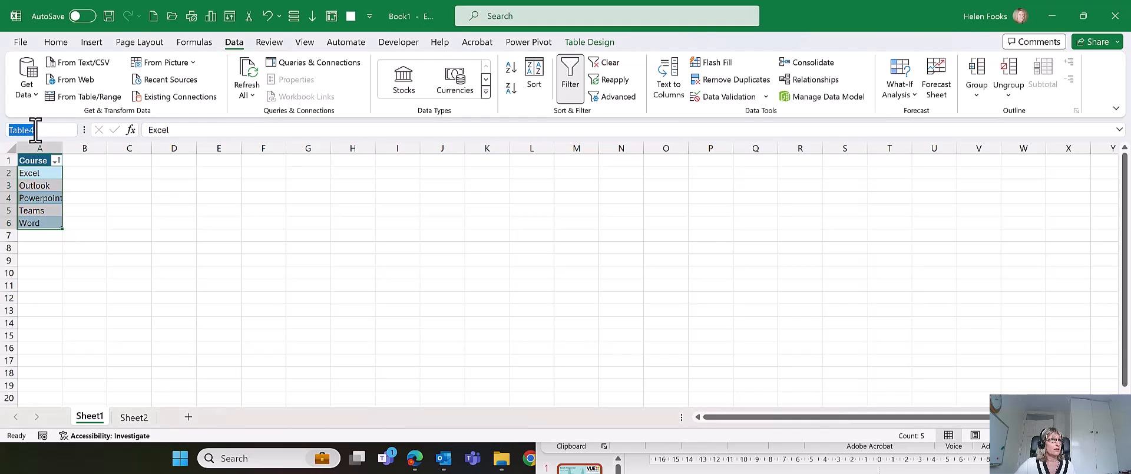
type("Table4")
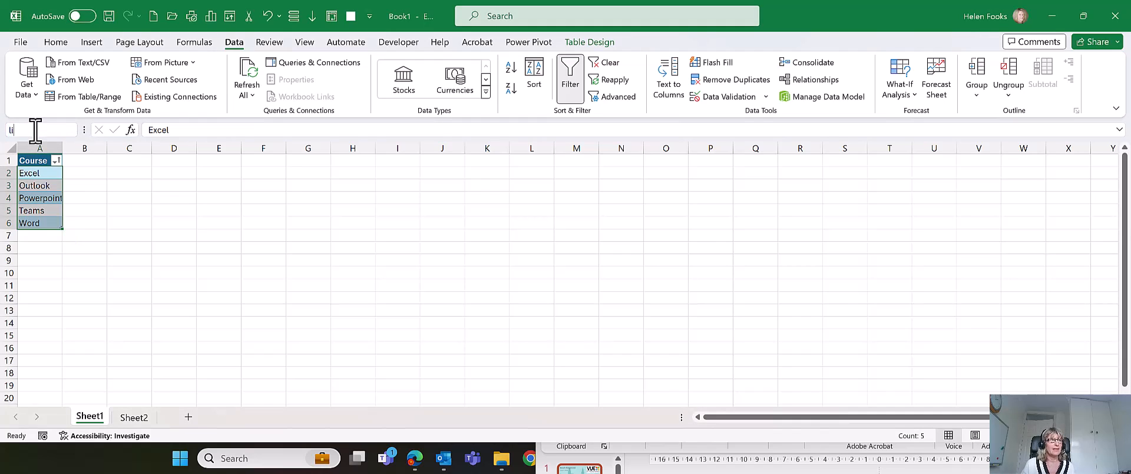
key("Return")
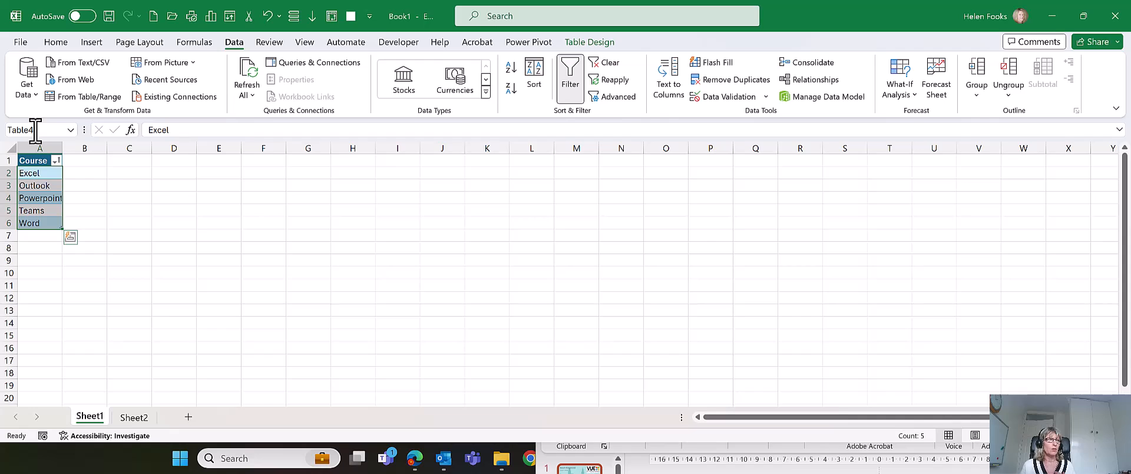
Step: Check the workbook's defined names for the name given to the course range
left_click(77, 172)
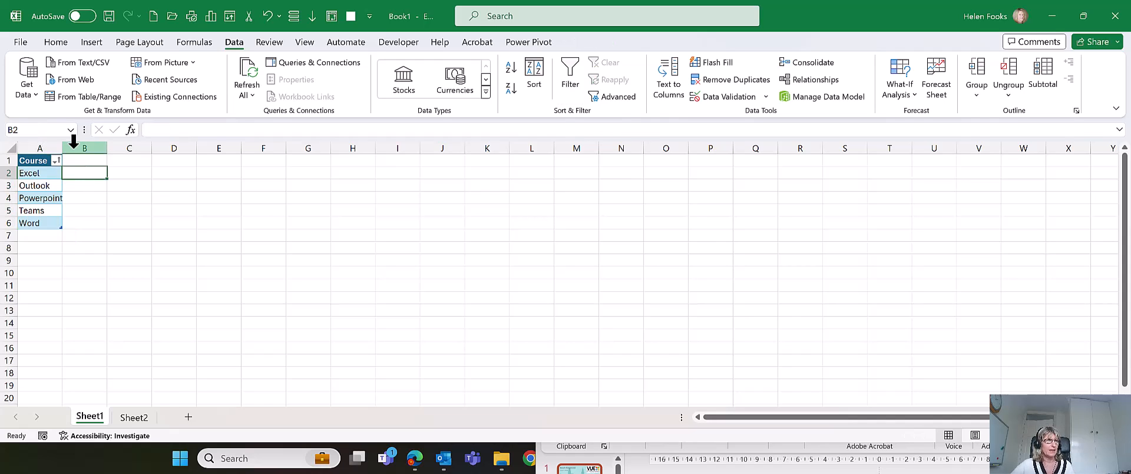
left_click(72, 130)
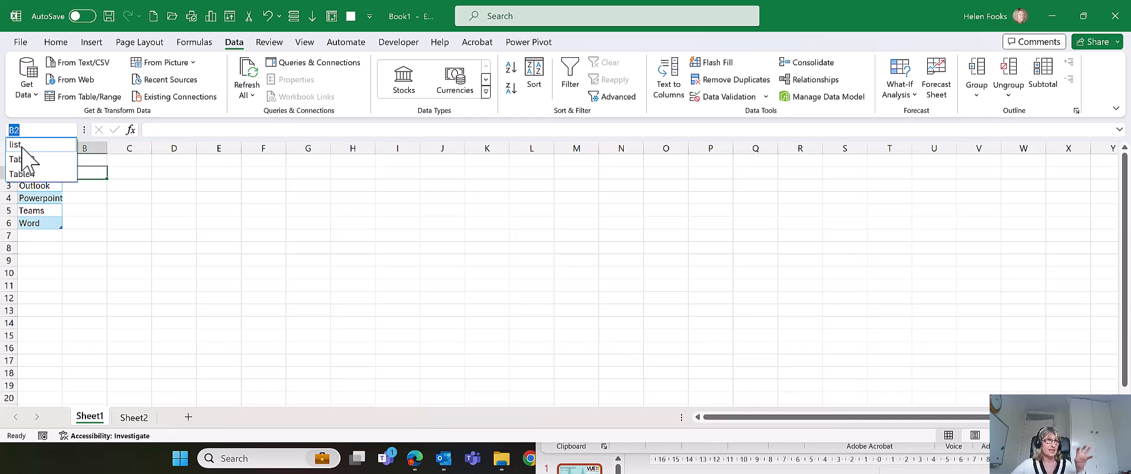
left_click(96, 217)
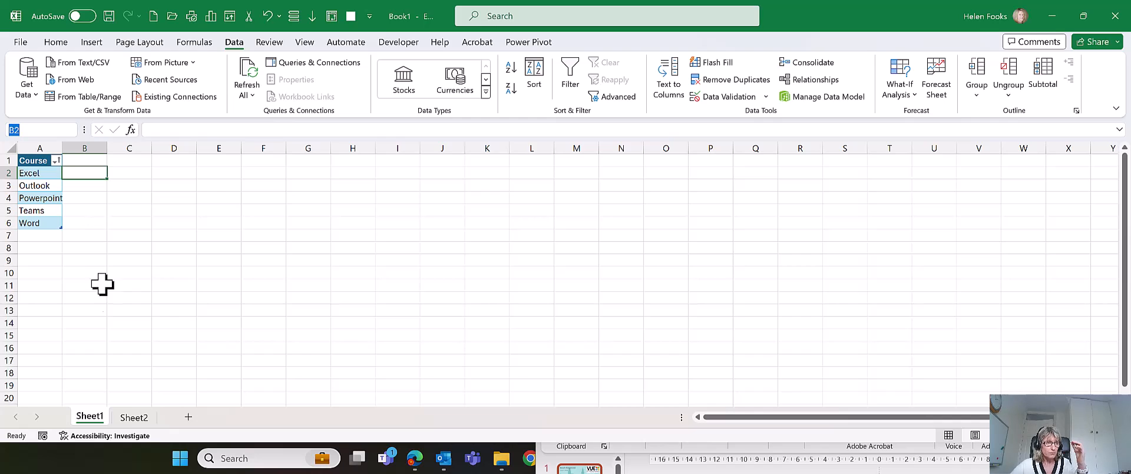
Step: Set the list validation source of the Course cells B2:B3 on Sheet2 to the named range, =list
left_click(133, 417)
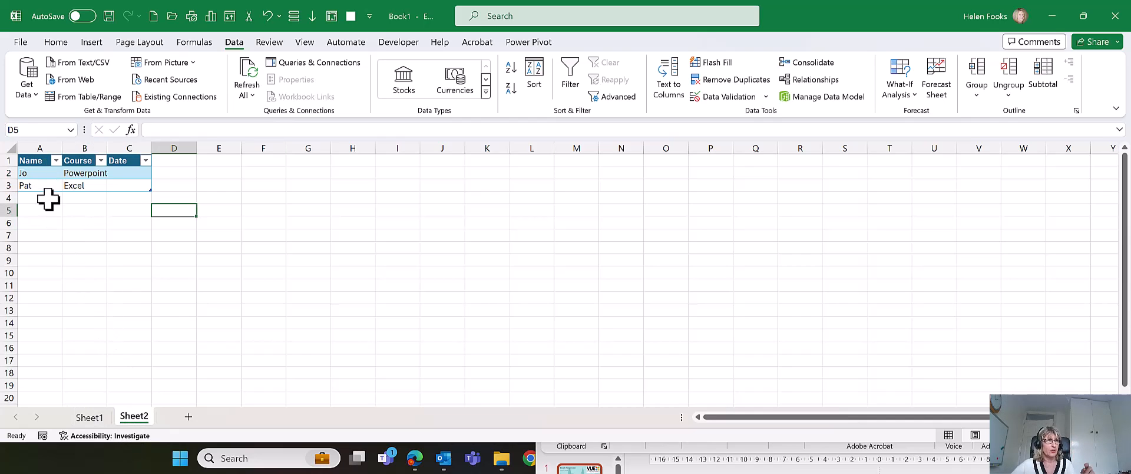
left_click(82, 157)
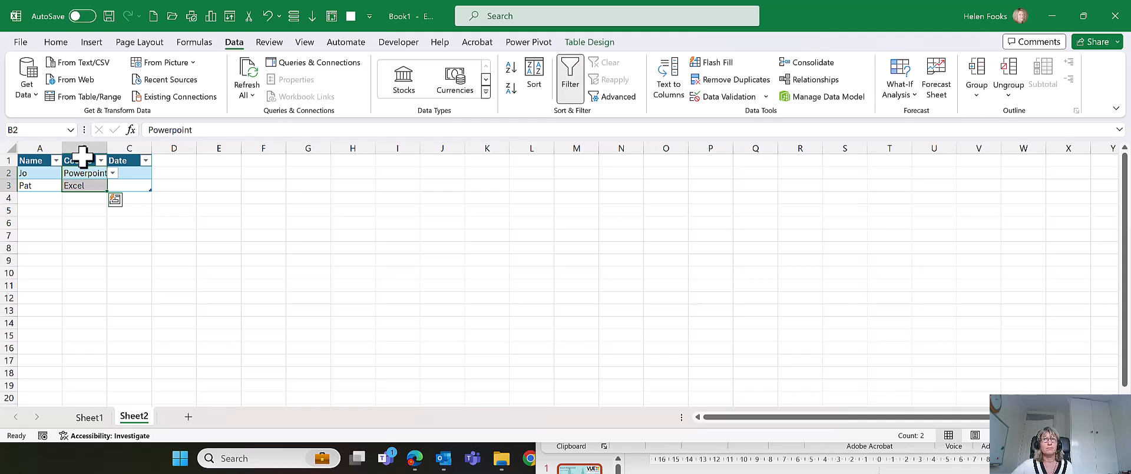
left_click(714, 98)
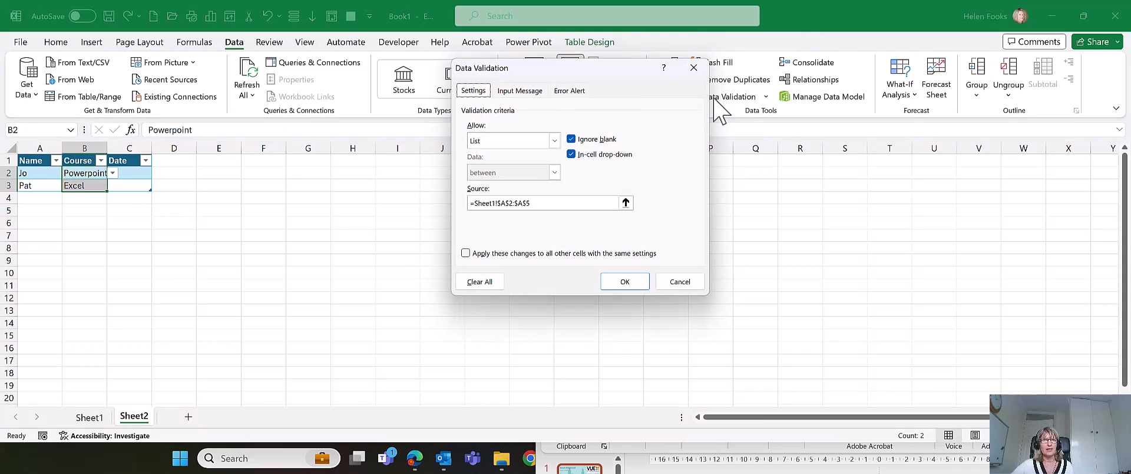
left_click_drag(543, 202, 462, 202)
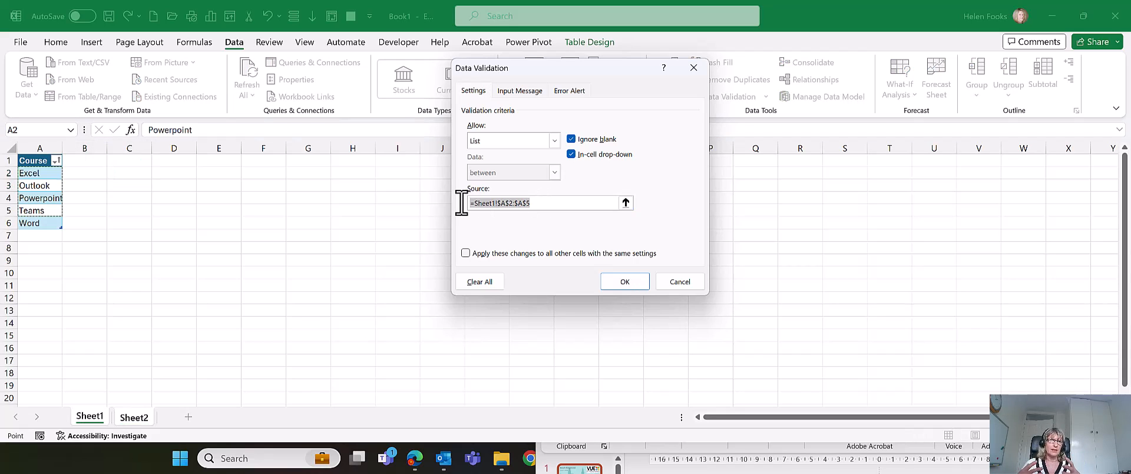
type("=")
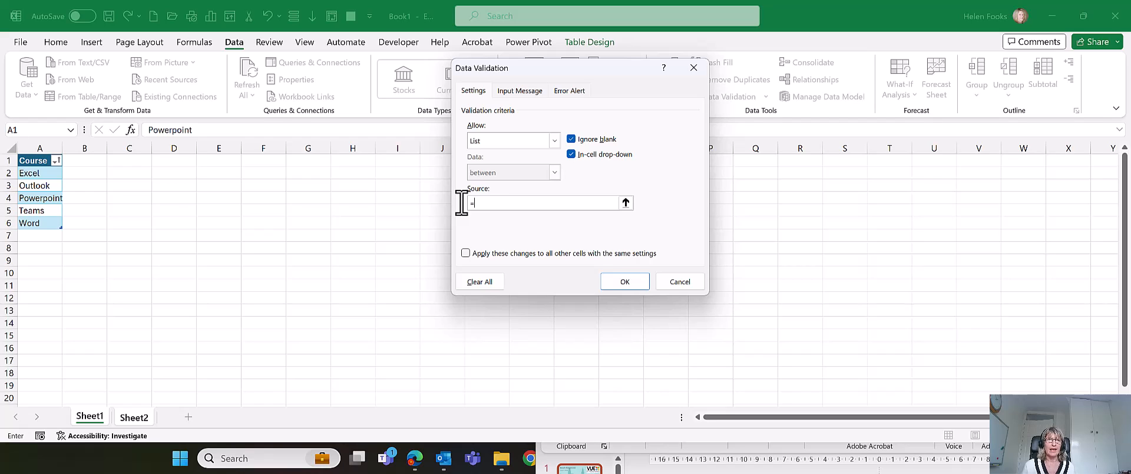
key("F3")
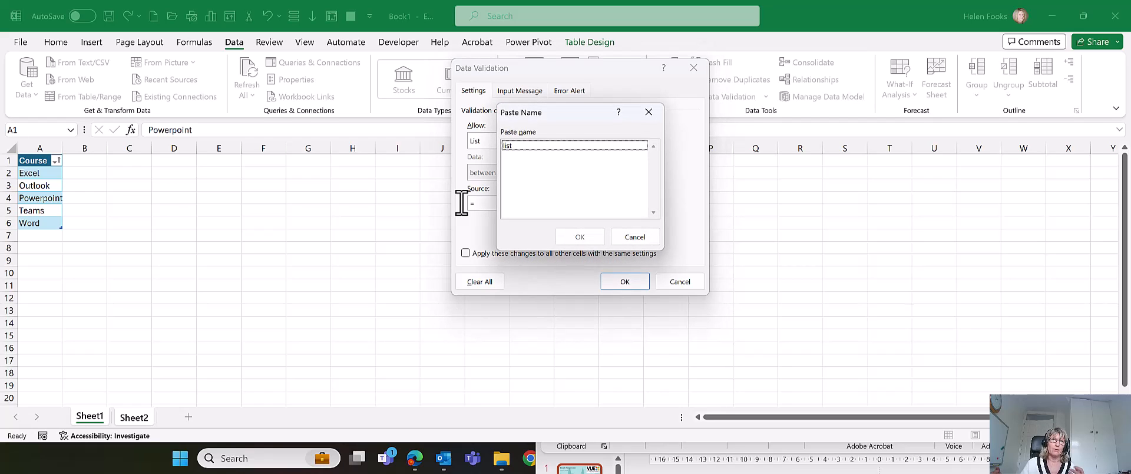
left_click(510, 146)
double_click(510, 146)
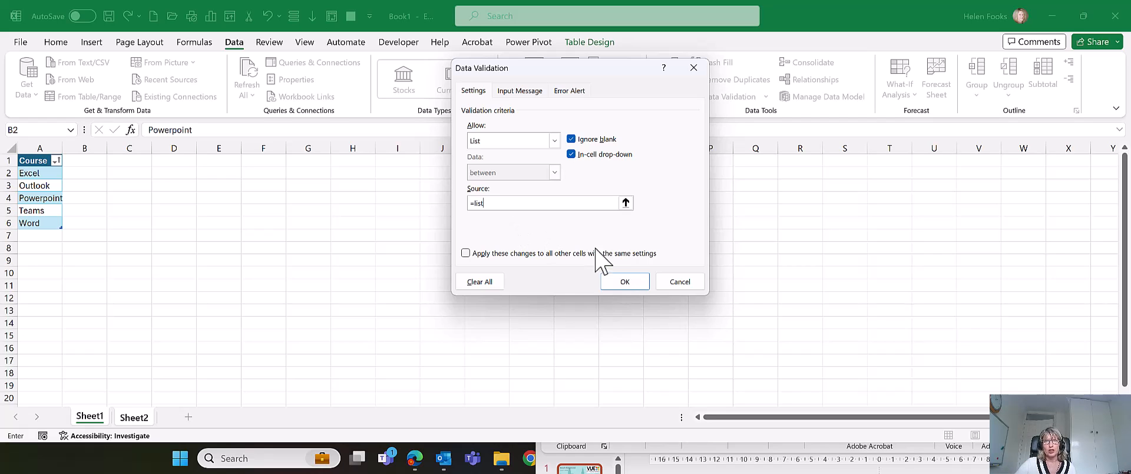
left_click(627, 282)
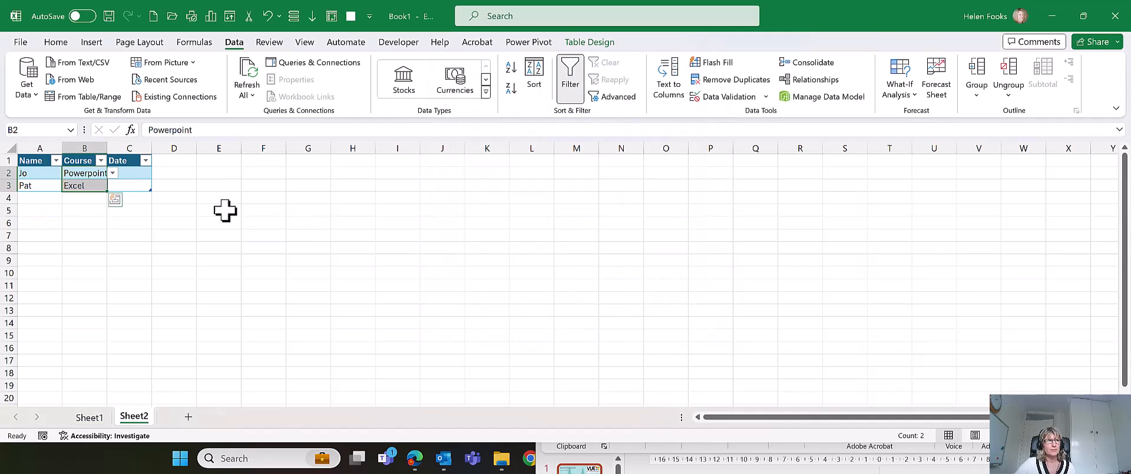
Step: Choose Teams from the course drop-down in cell B2 on Sheet2
left_click(174, 198)
left_click(94, 173)
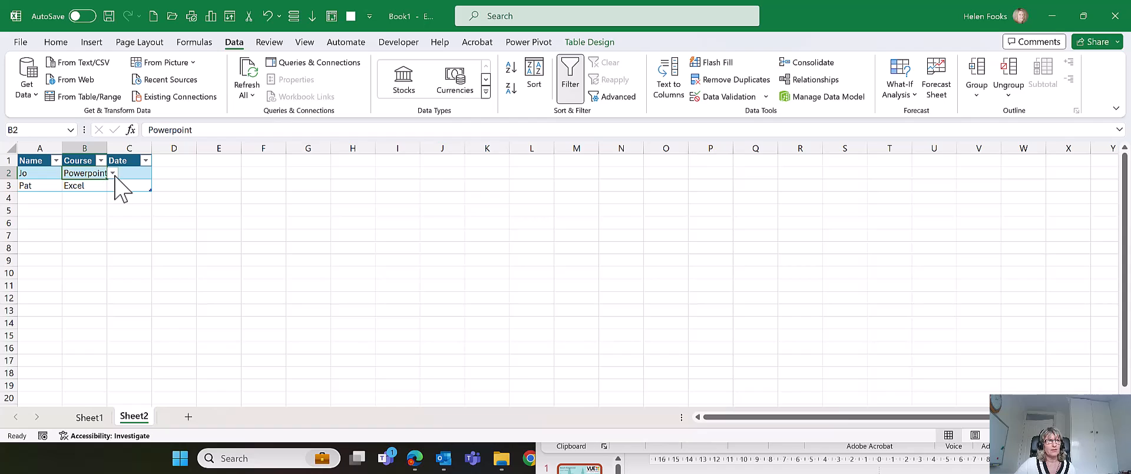
left_click(112, 172)
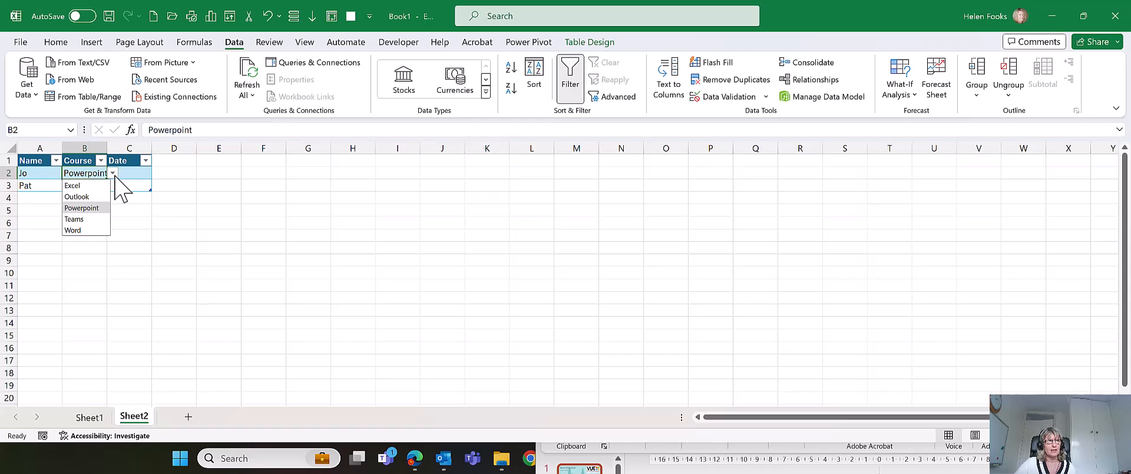
left_click(96, 219)
left_click(37, 201)
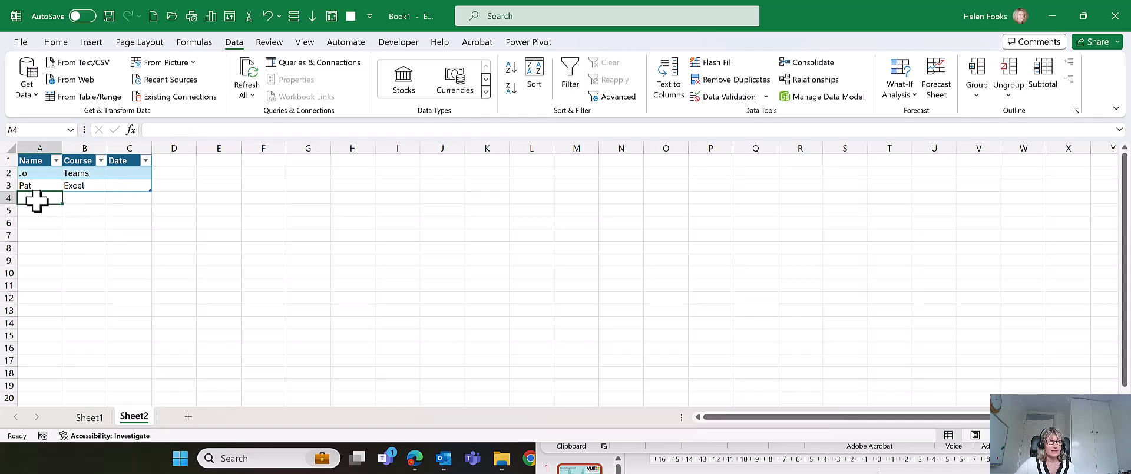
Step: Add Sharepoint in cell A7 below the course table on Sheet1 and sort the table from A to Z
left_click(90, 417)
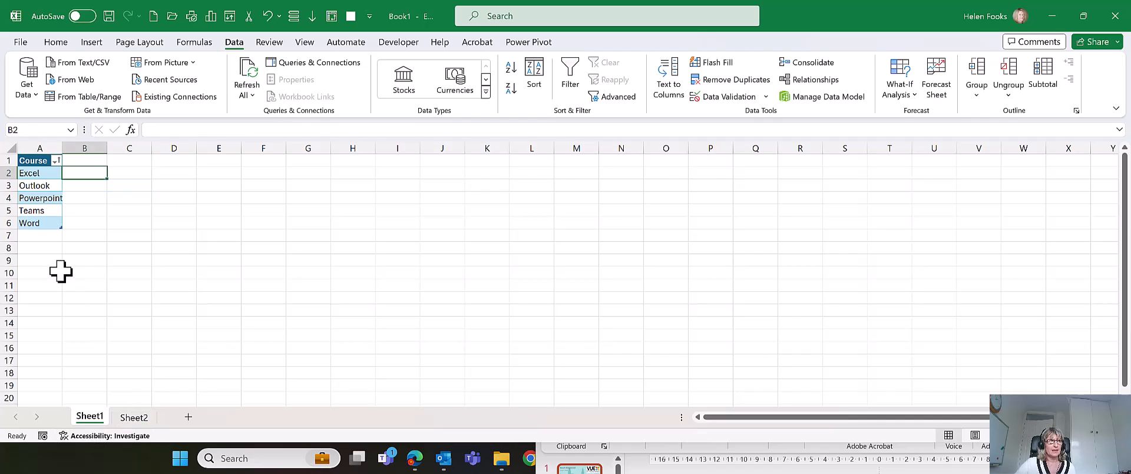
left_click(33, 234)
type("Sharepoint")
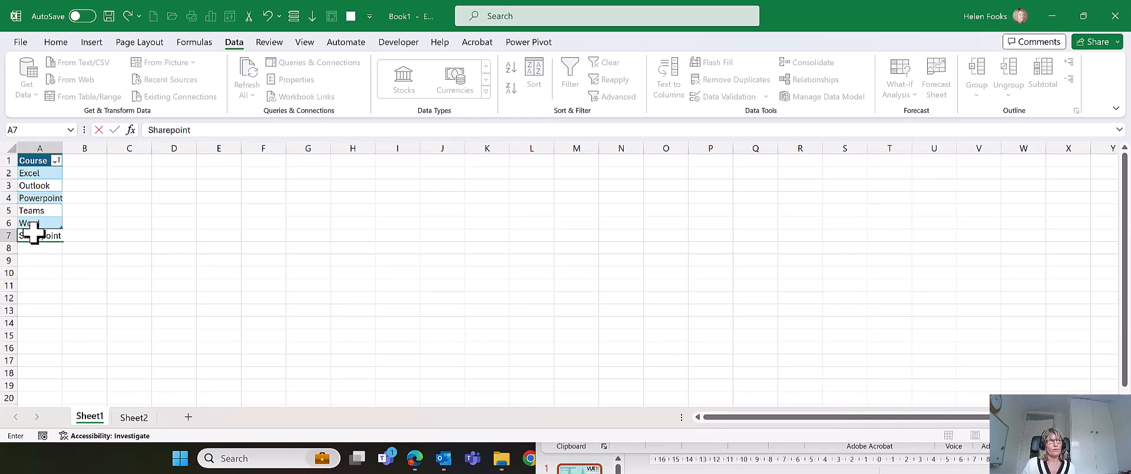
key("Return")
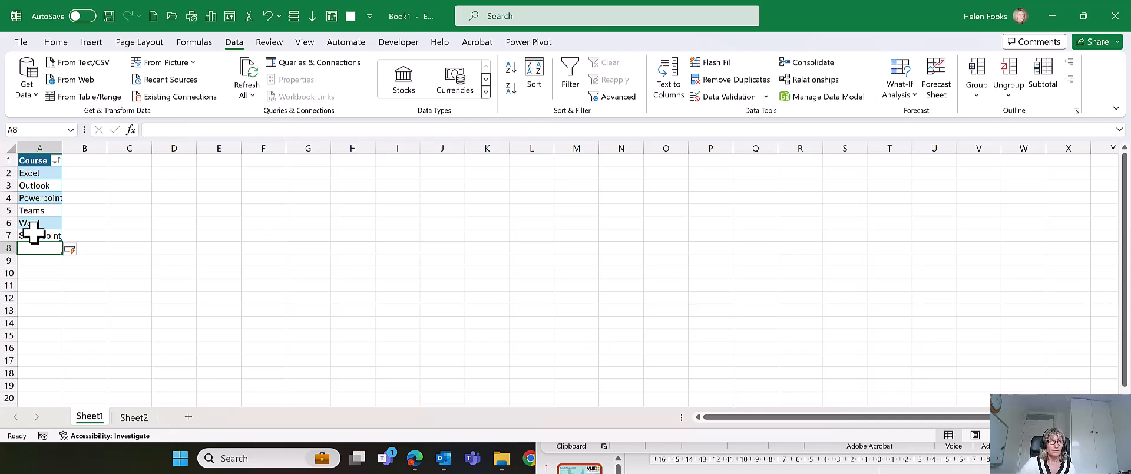
left_click(57, 159)
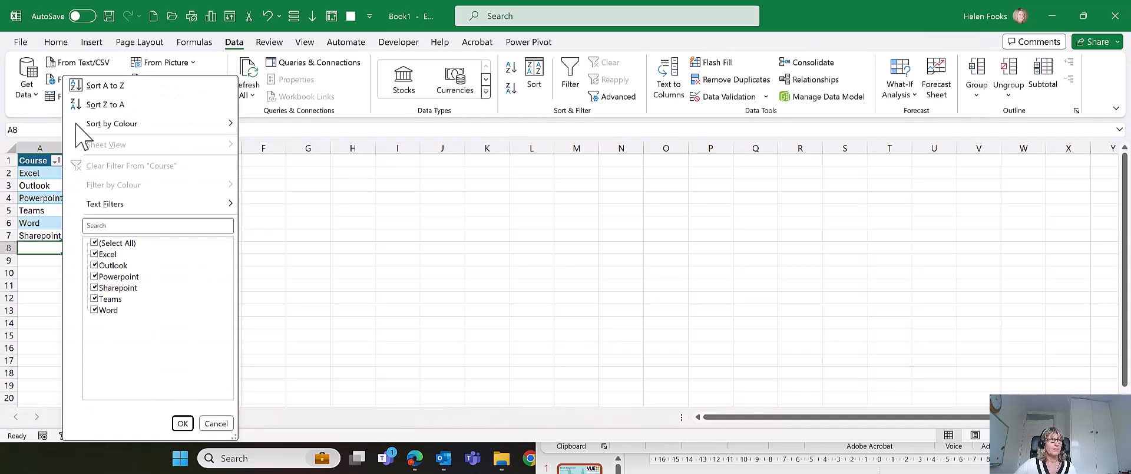
left_click(117, 92)
left_click(177, 234)
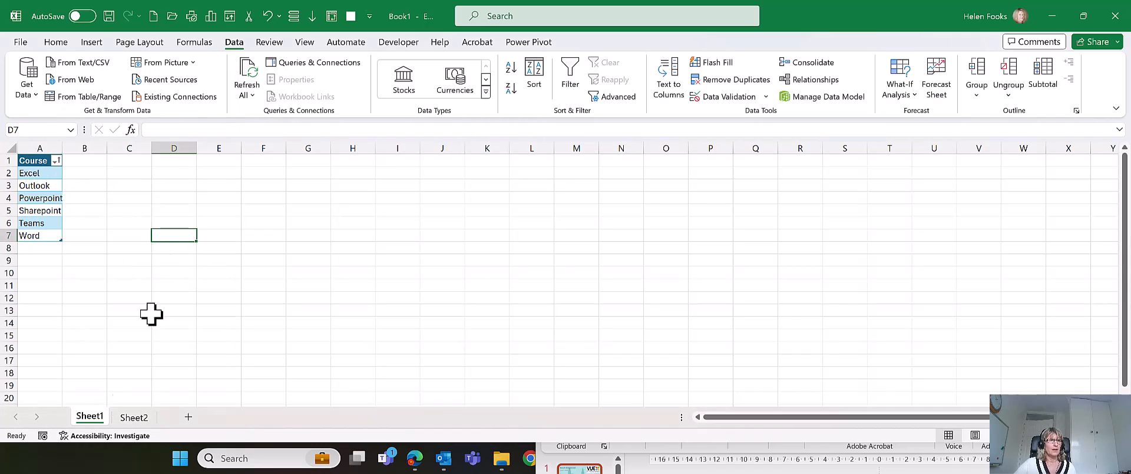
Step: Add a new row on Sheet2 with a person's name in A4 and choose Sharepoint from the course drop-down in B4
left_click(131, 417)
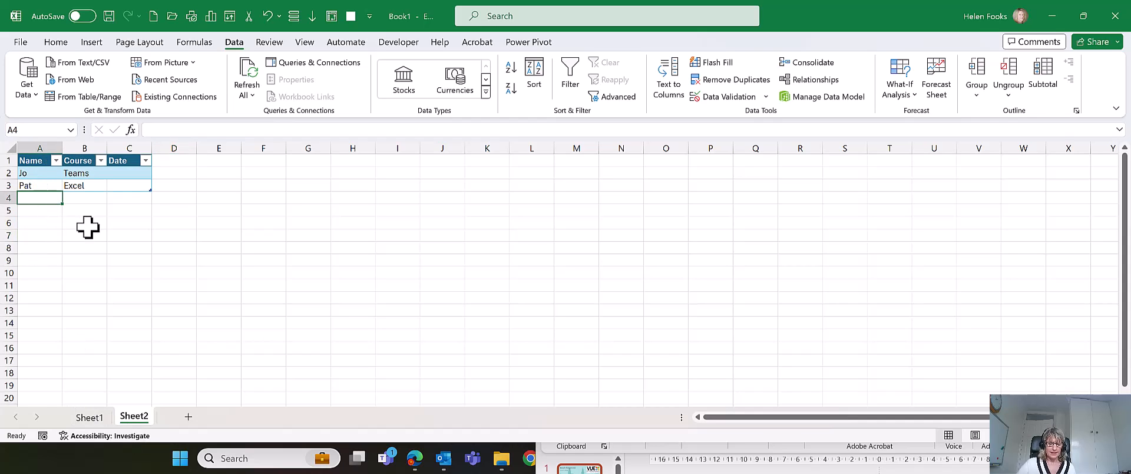
type("Fred")
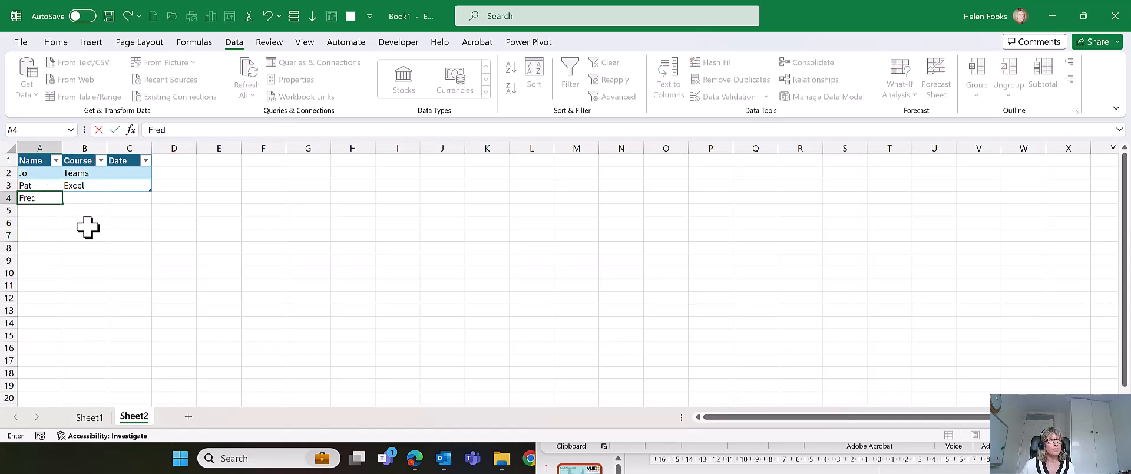
key("Tab")
left_click(112, 198)
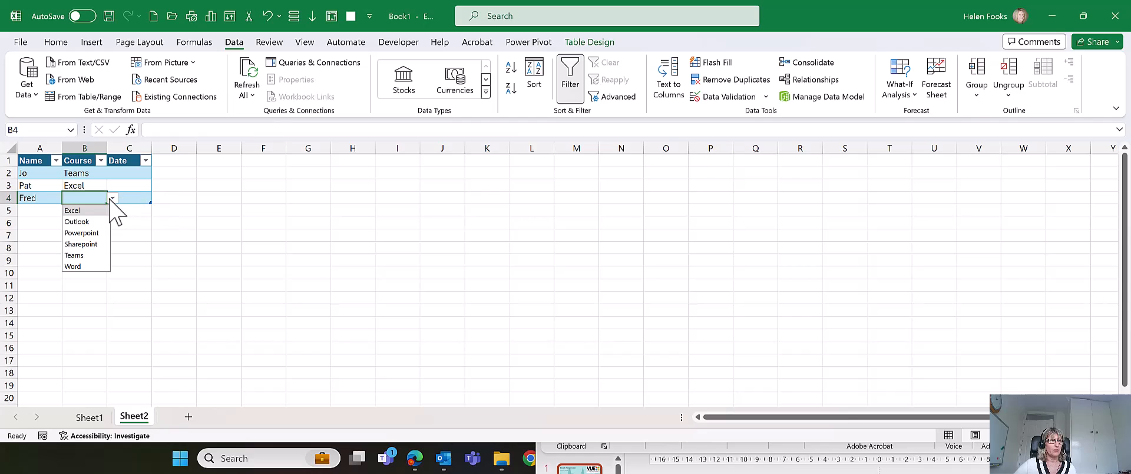
left_click(80, 244)
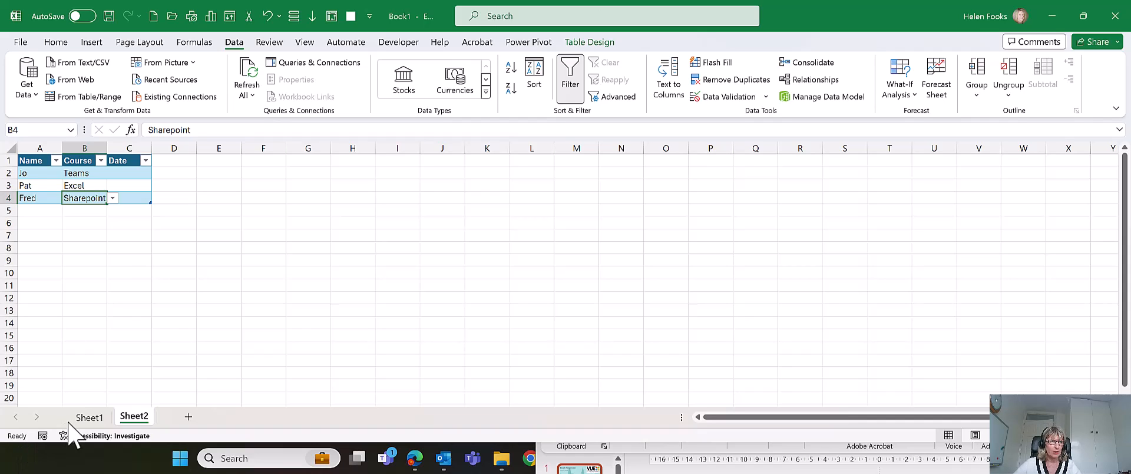
Step: Check in the Name Manager what the name "list" and the workbook's tables refer to
left_click(91, 418)
left_click(83, 210)
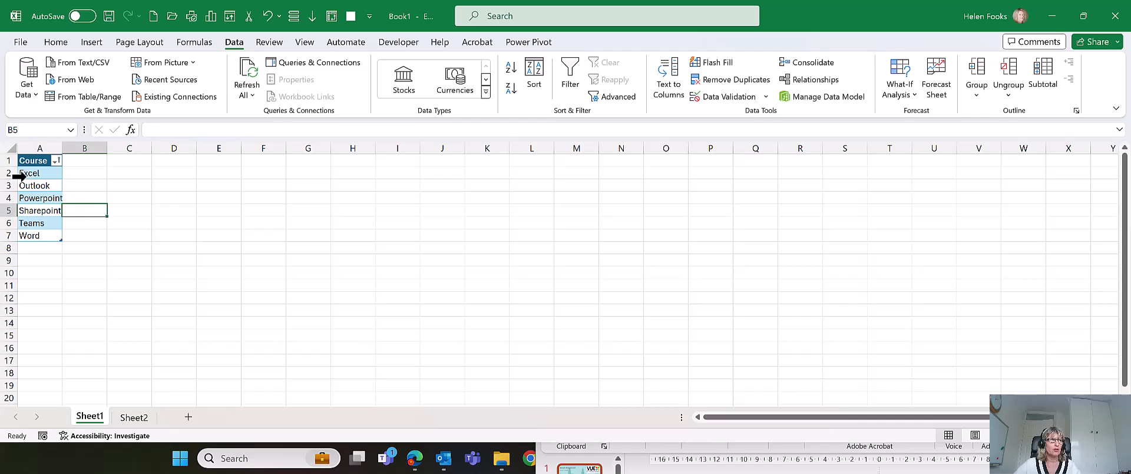
left_click(201, 42)
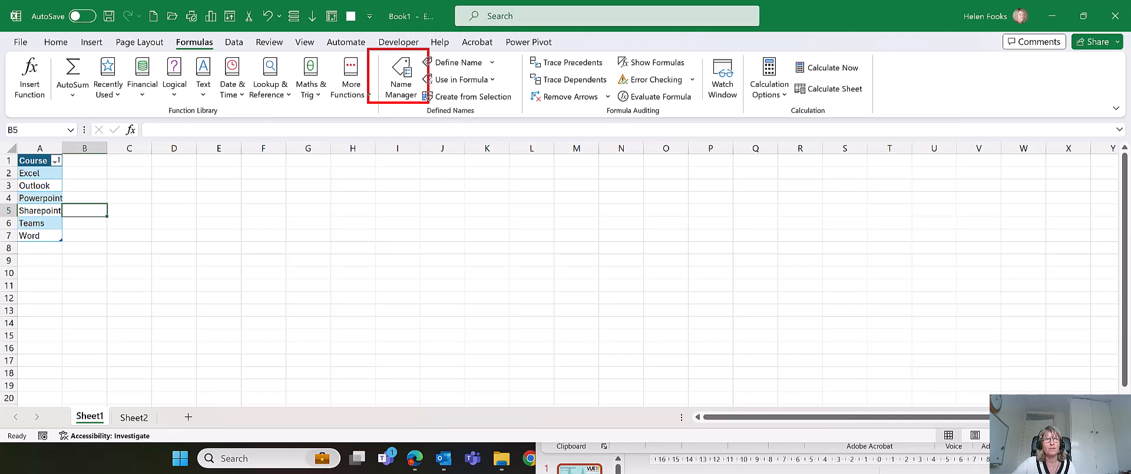
left_click(402, 75)
left_click_drag(525, 49, 331, 150)
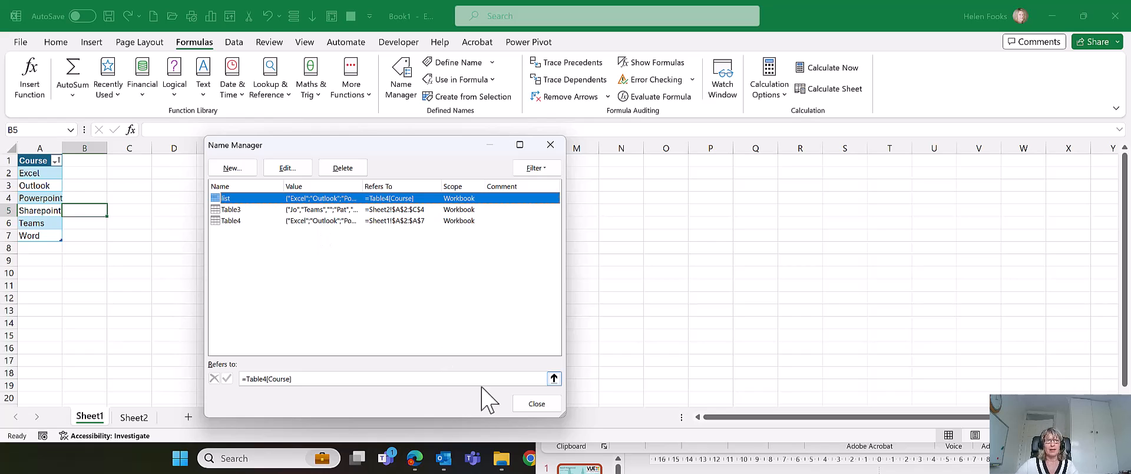
left_click(229, 211)
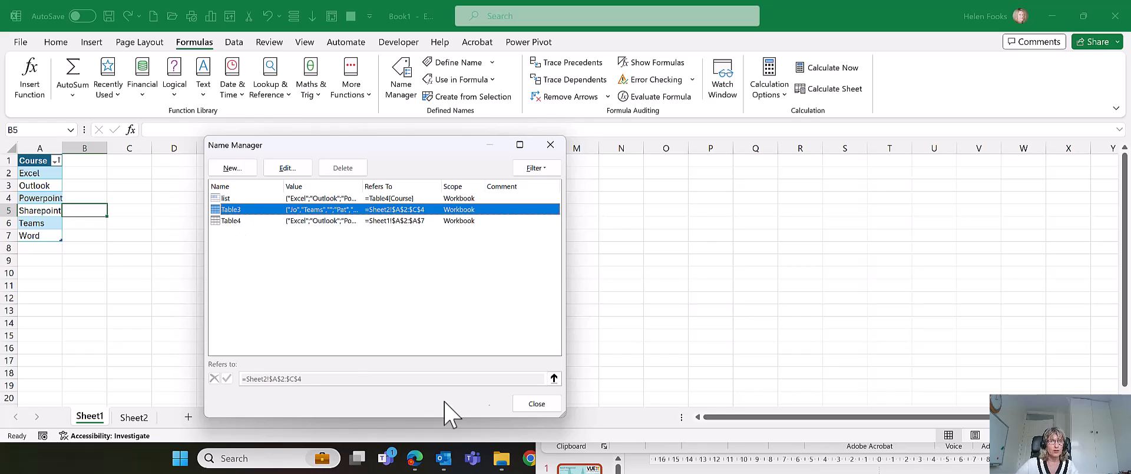
left_click(534, 404)
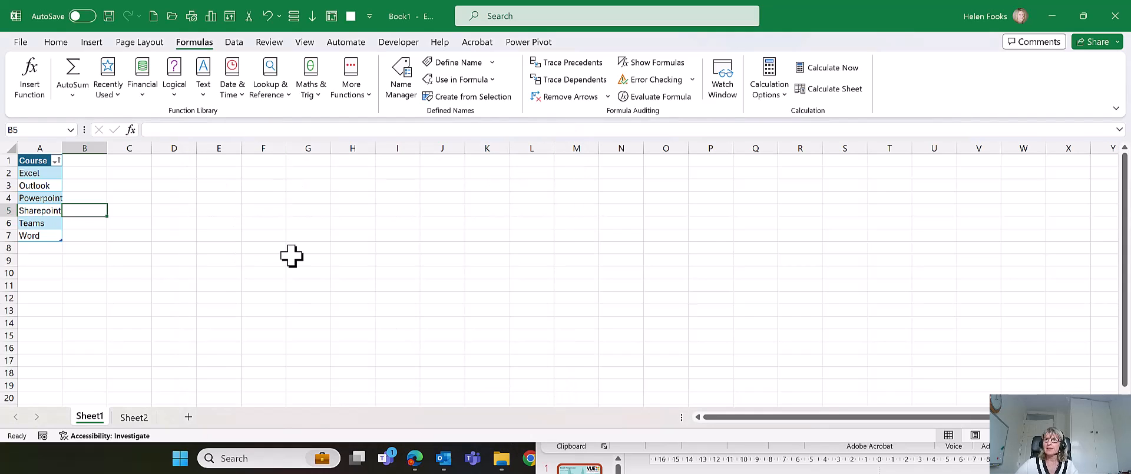